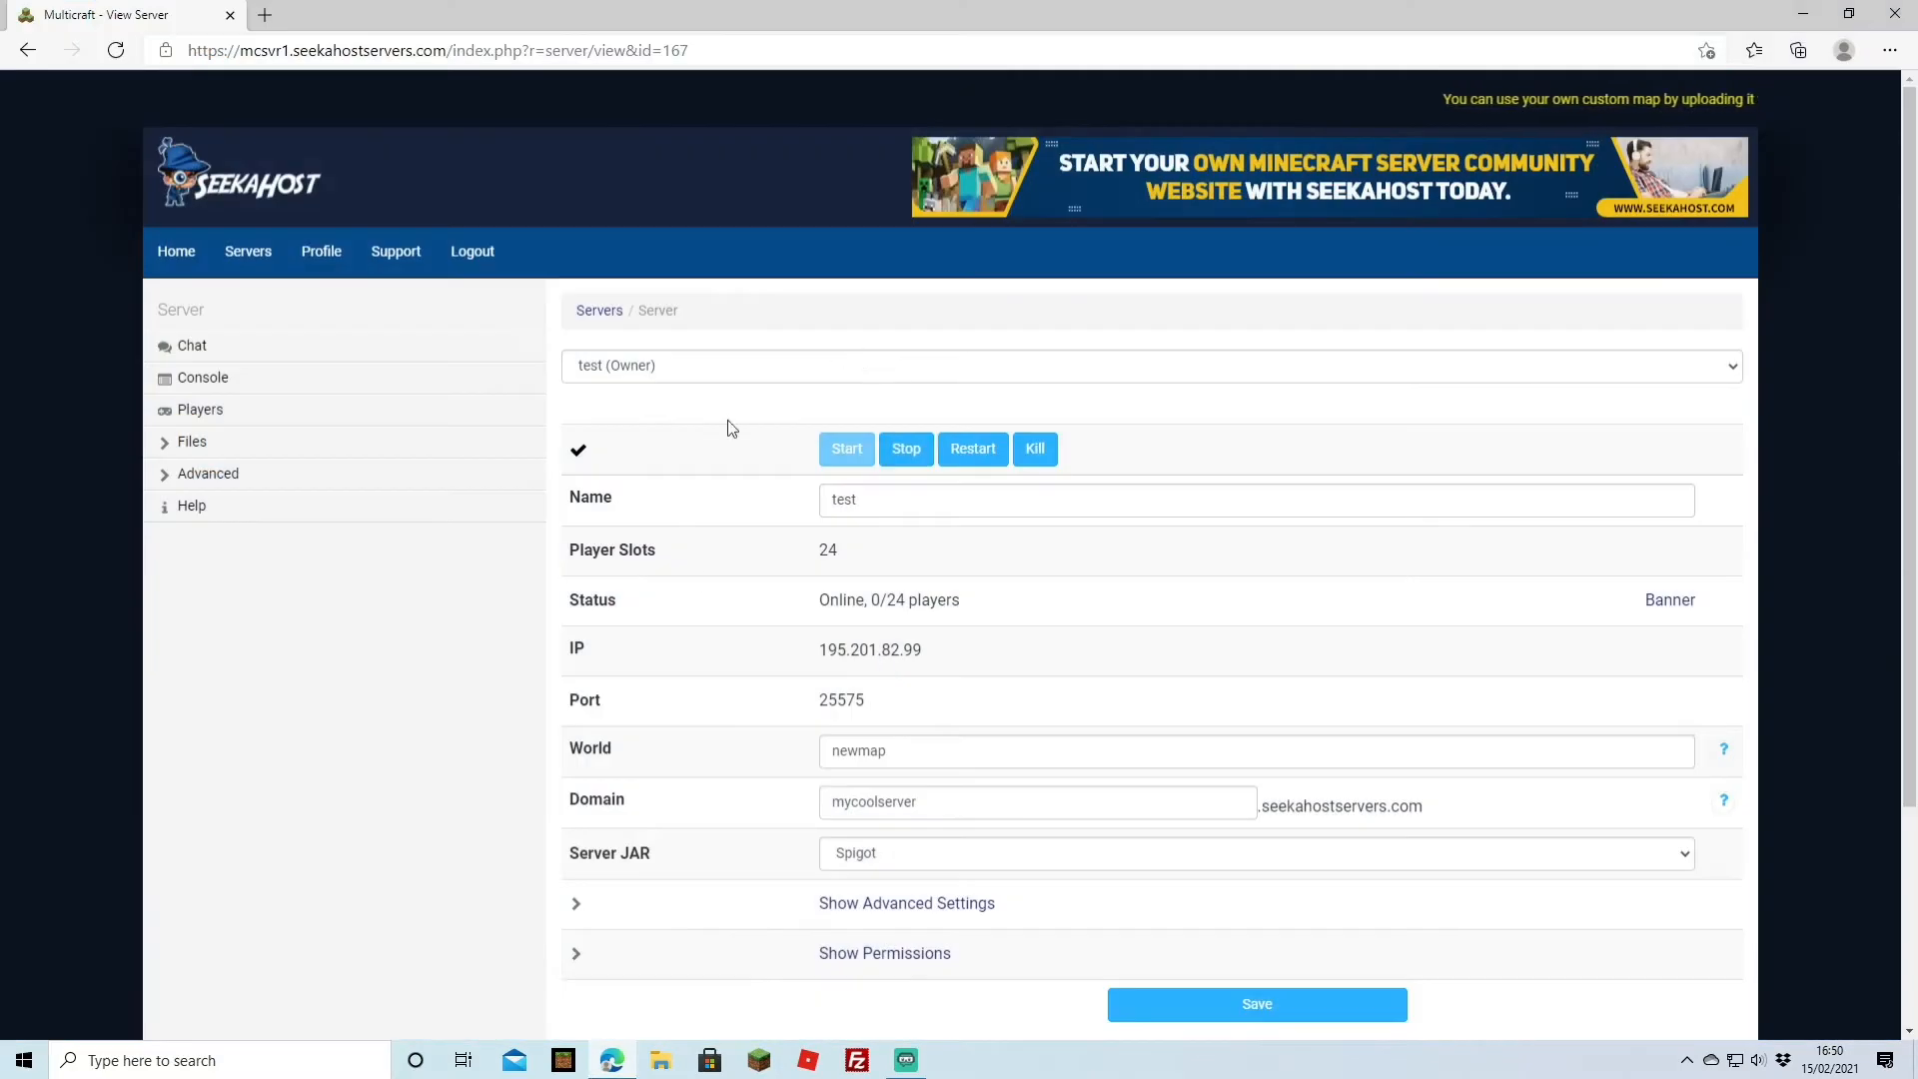
- Stop the test server and open its Server Settings configuration (server.properties)
{"action": "left_click", "coordinate": [903, 460]}
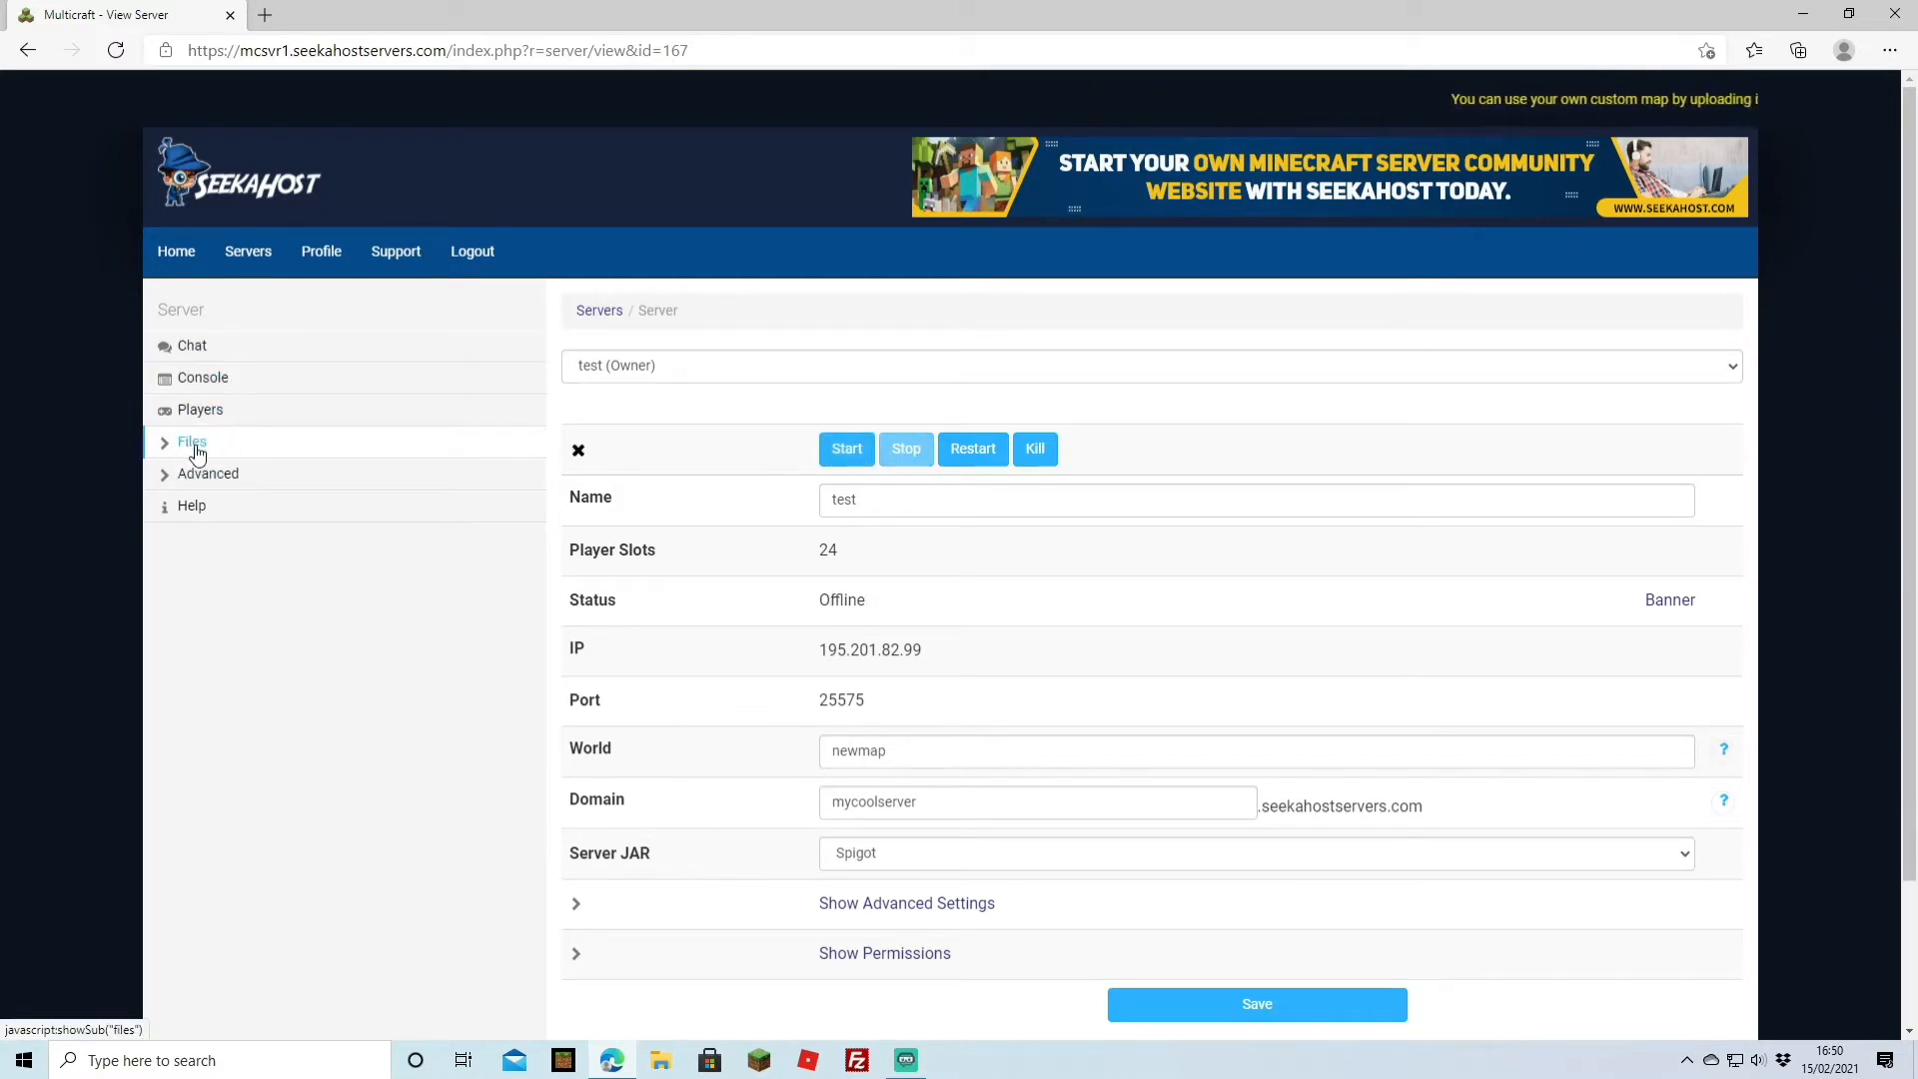
{"action": "left_click", "coordinate": [199, 446]}
{"action": "left_click", "coordinate": [205, 478]}
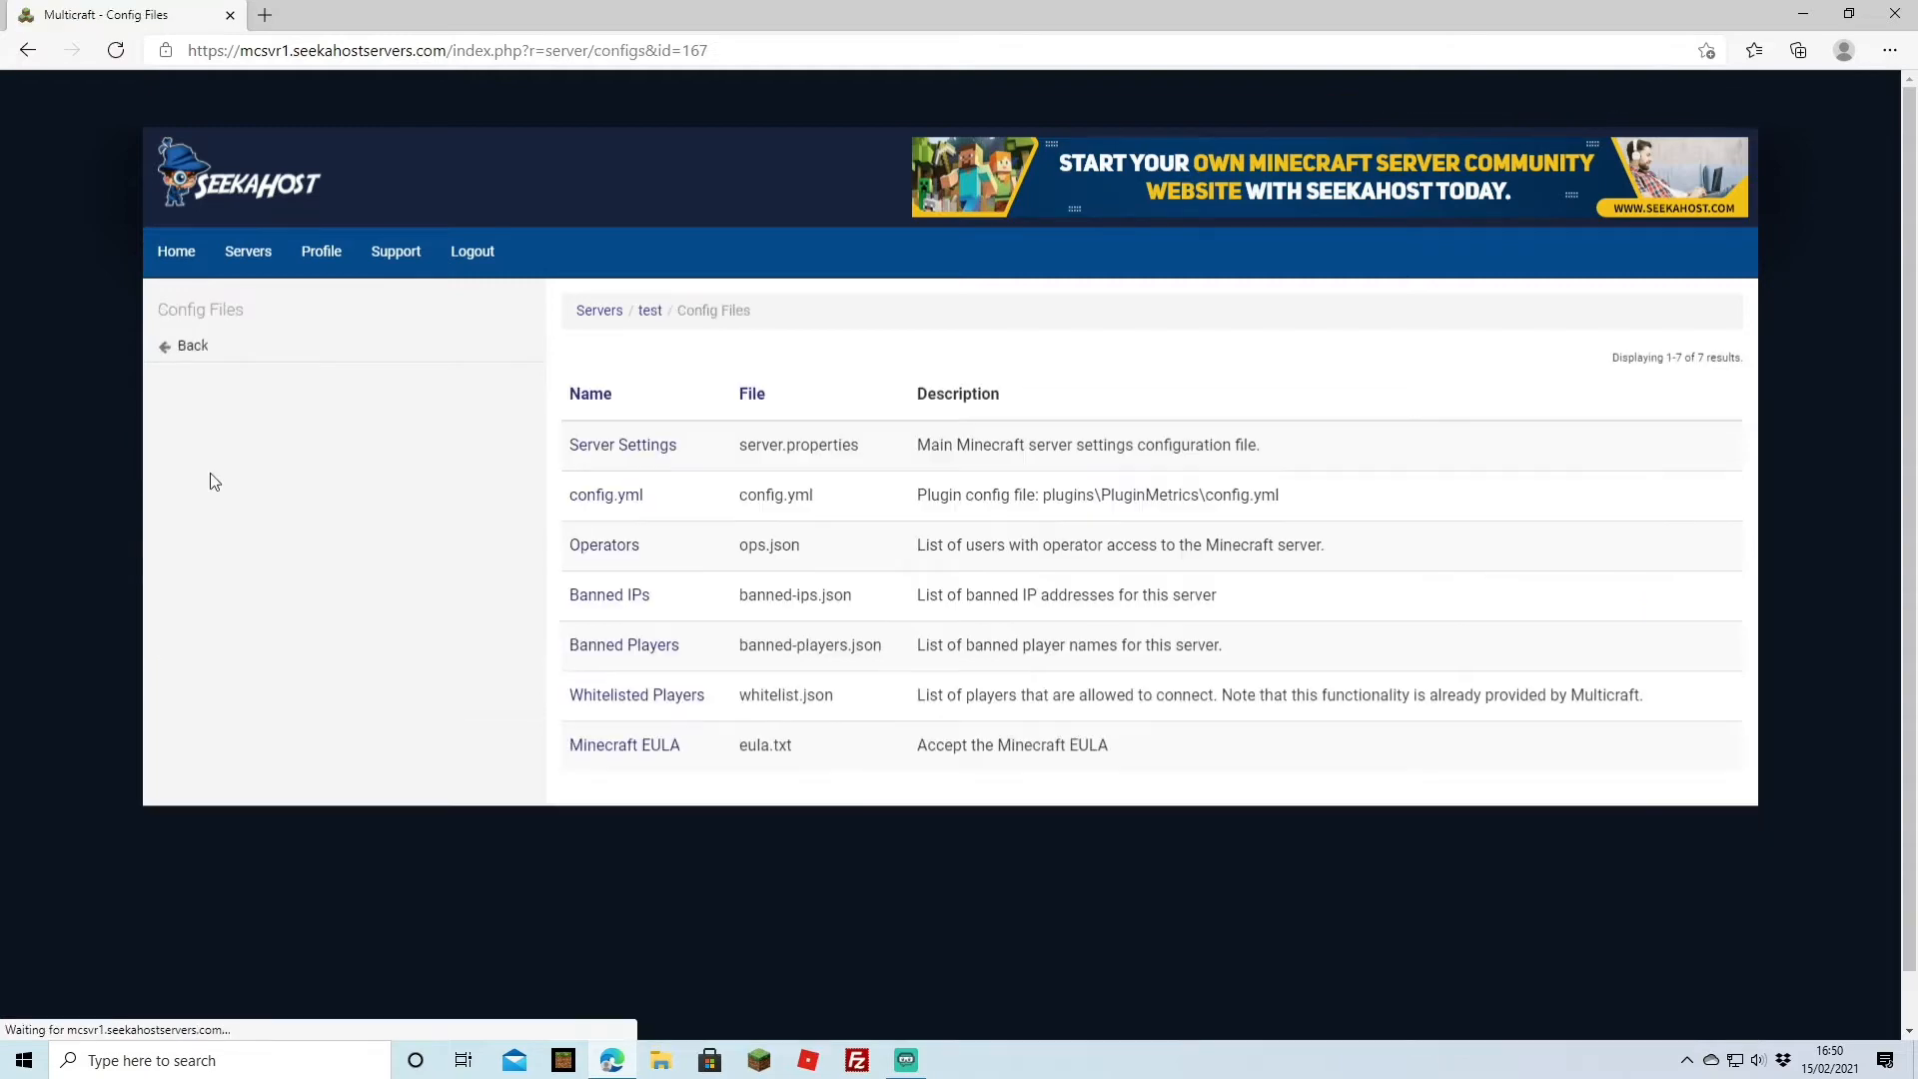
{"action": "left_click", "coordinate": [623, 445]}
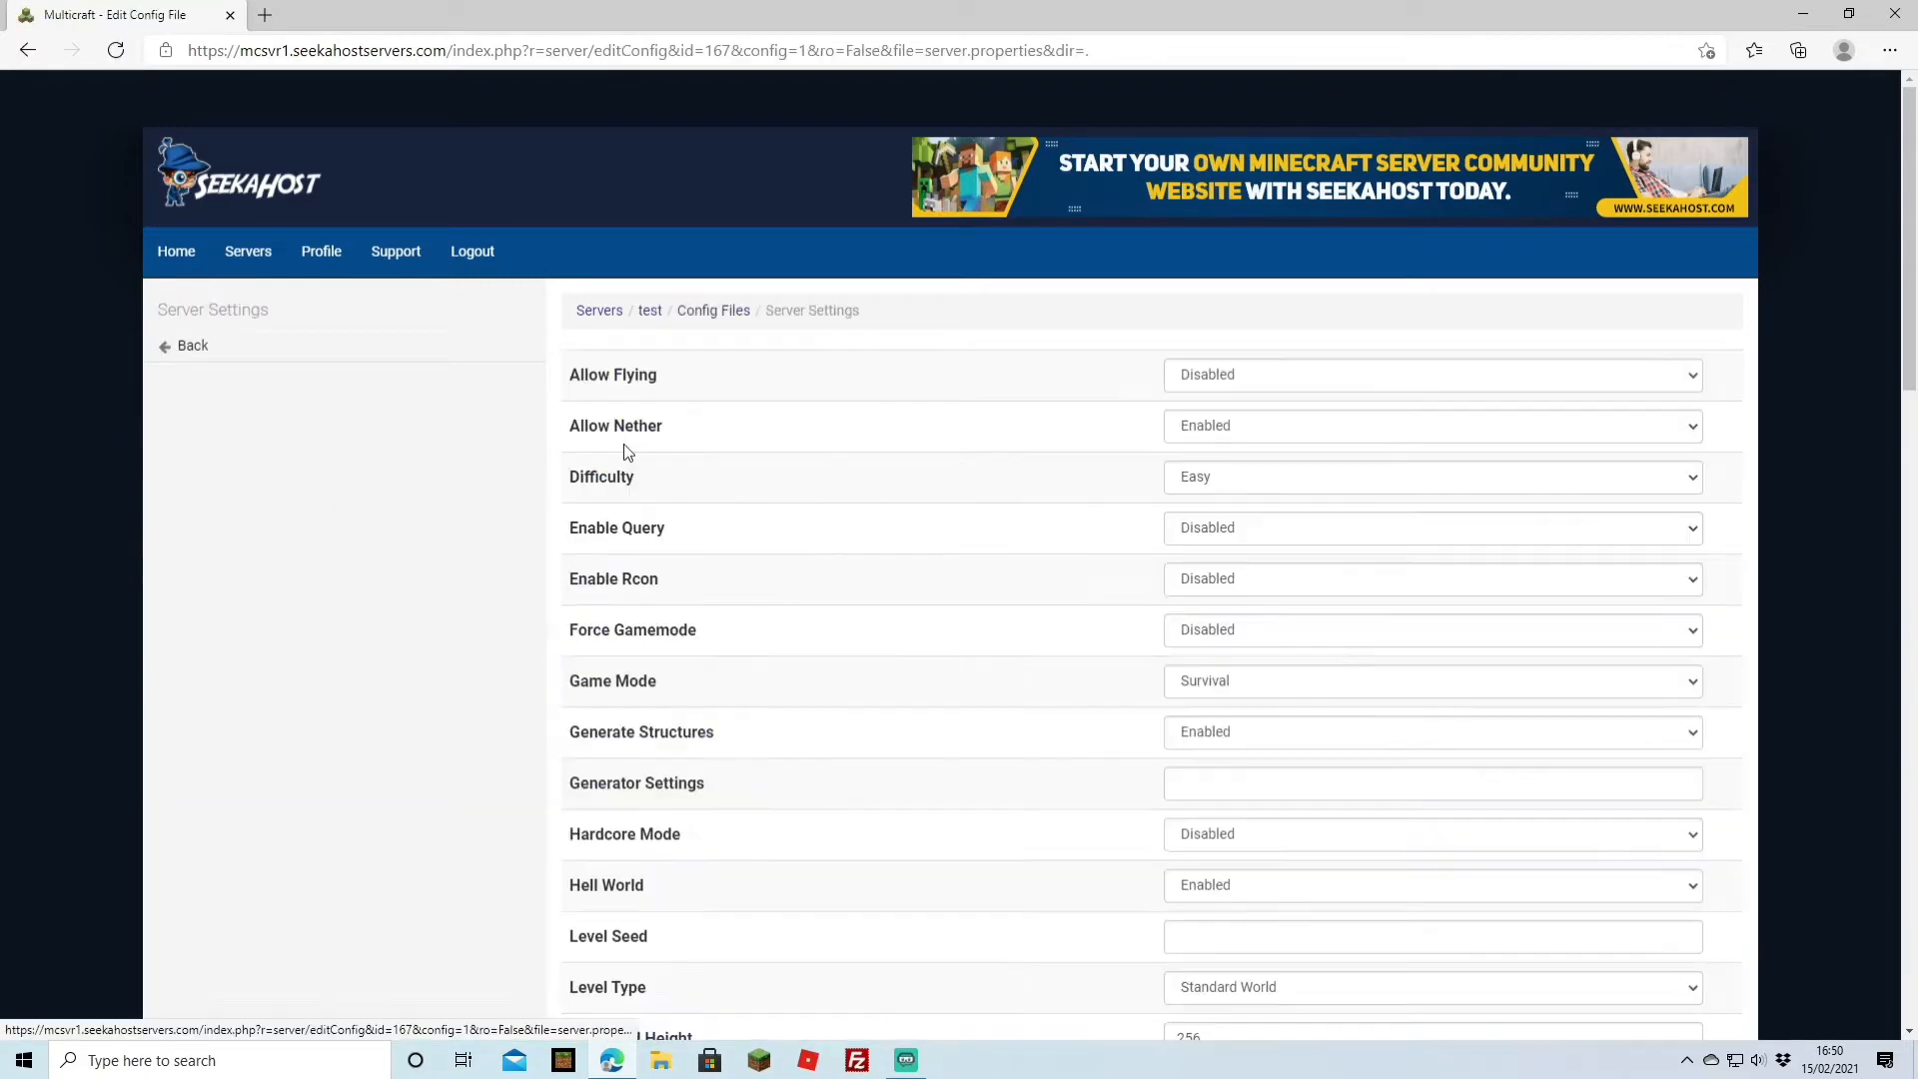
- Change the View Distance value in the server settings and save the configuration file
{"action": "scroll", "coordinate": [1366, 643], "scroll_direction": "down", "scroll_amount": 5}
{"action": "scroll", "coordinate": [1370, 643], "scroll_direction": "down", "scroll_amount": 3}
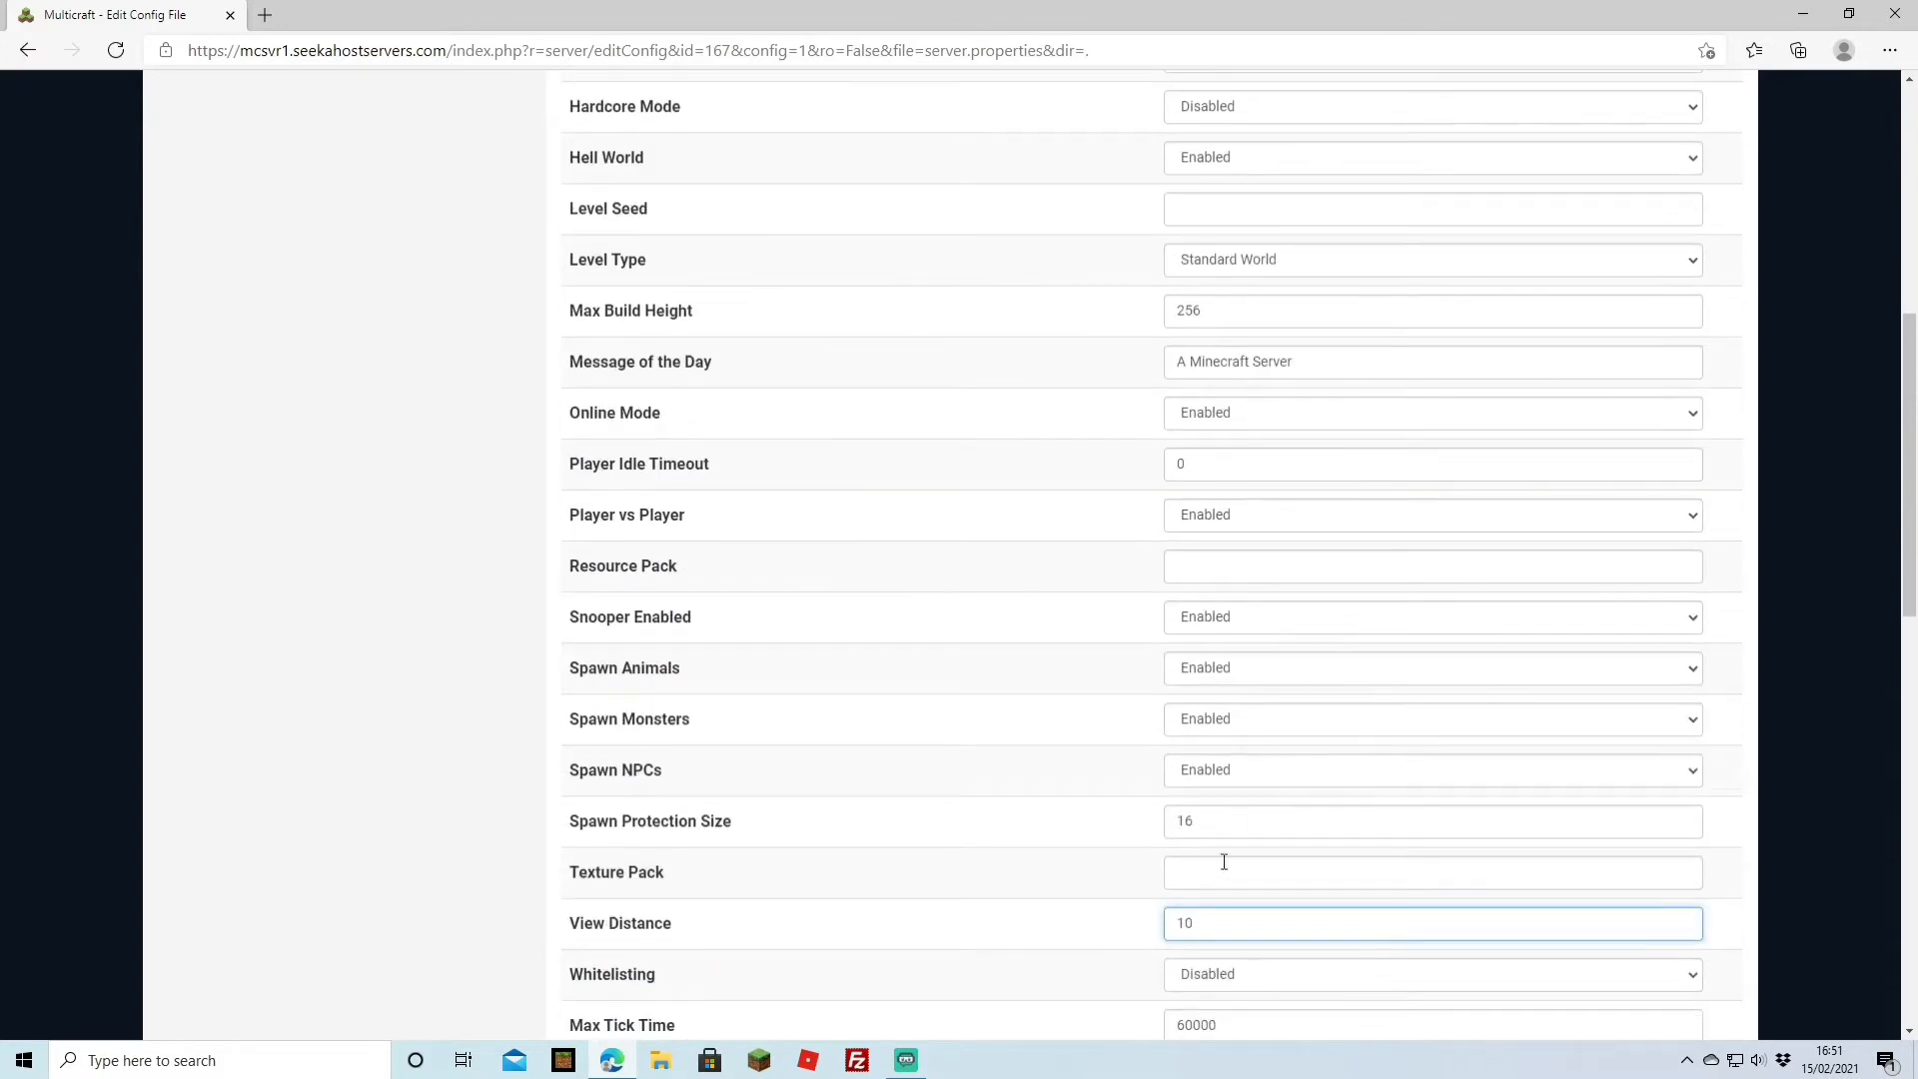
{"action": "scroll", "coordinate": [1197, 898], "scroll_direction": "down", "scroll_amount": 2}
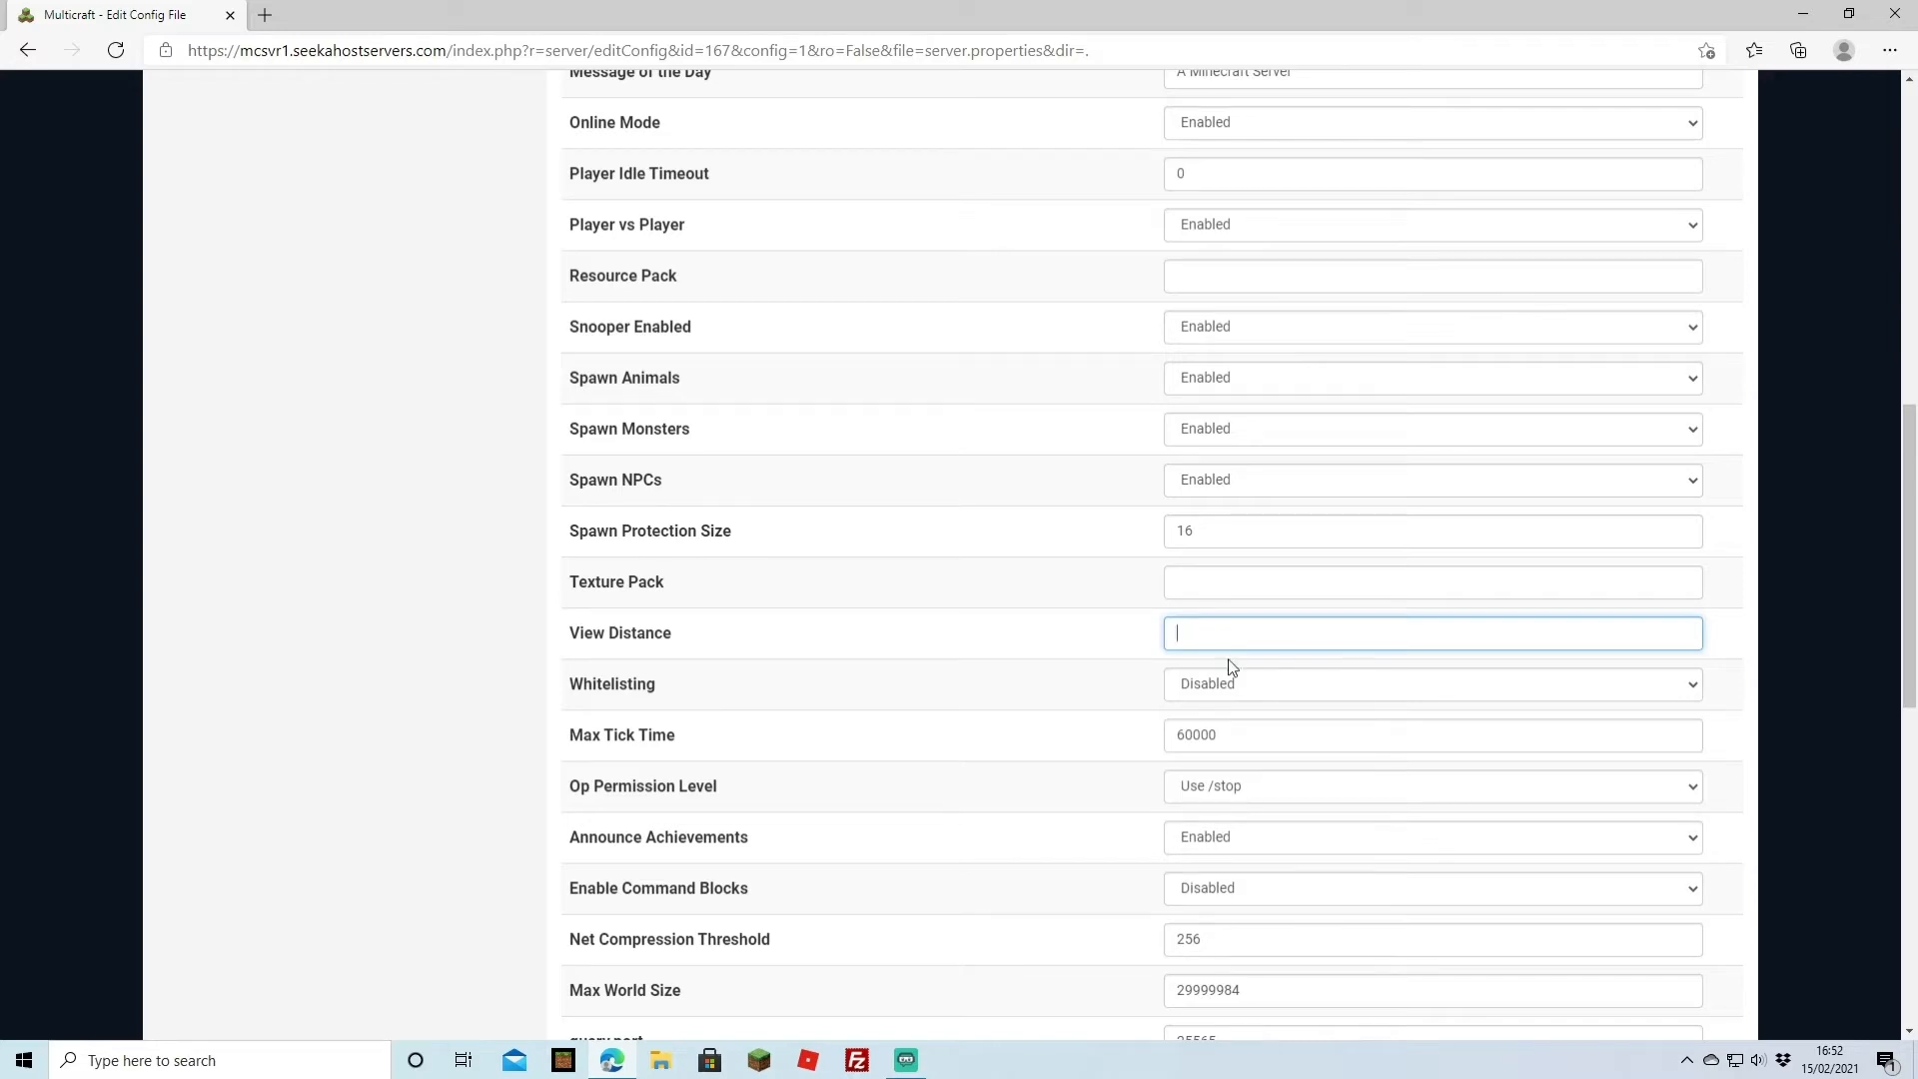
{"action": "key", "text": "Return"}
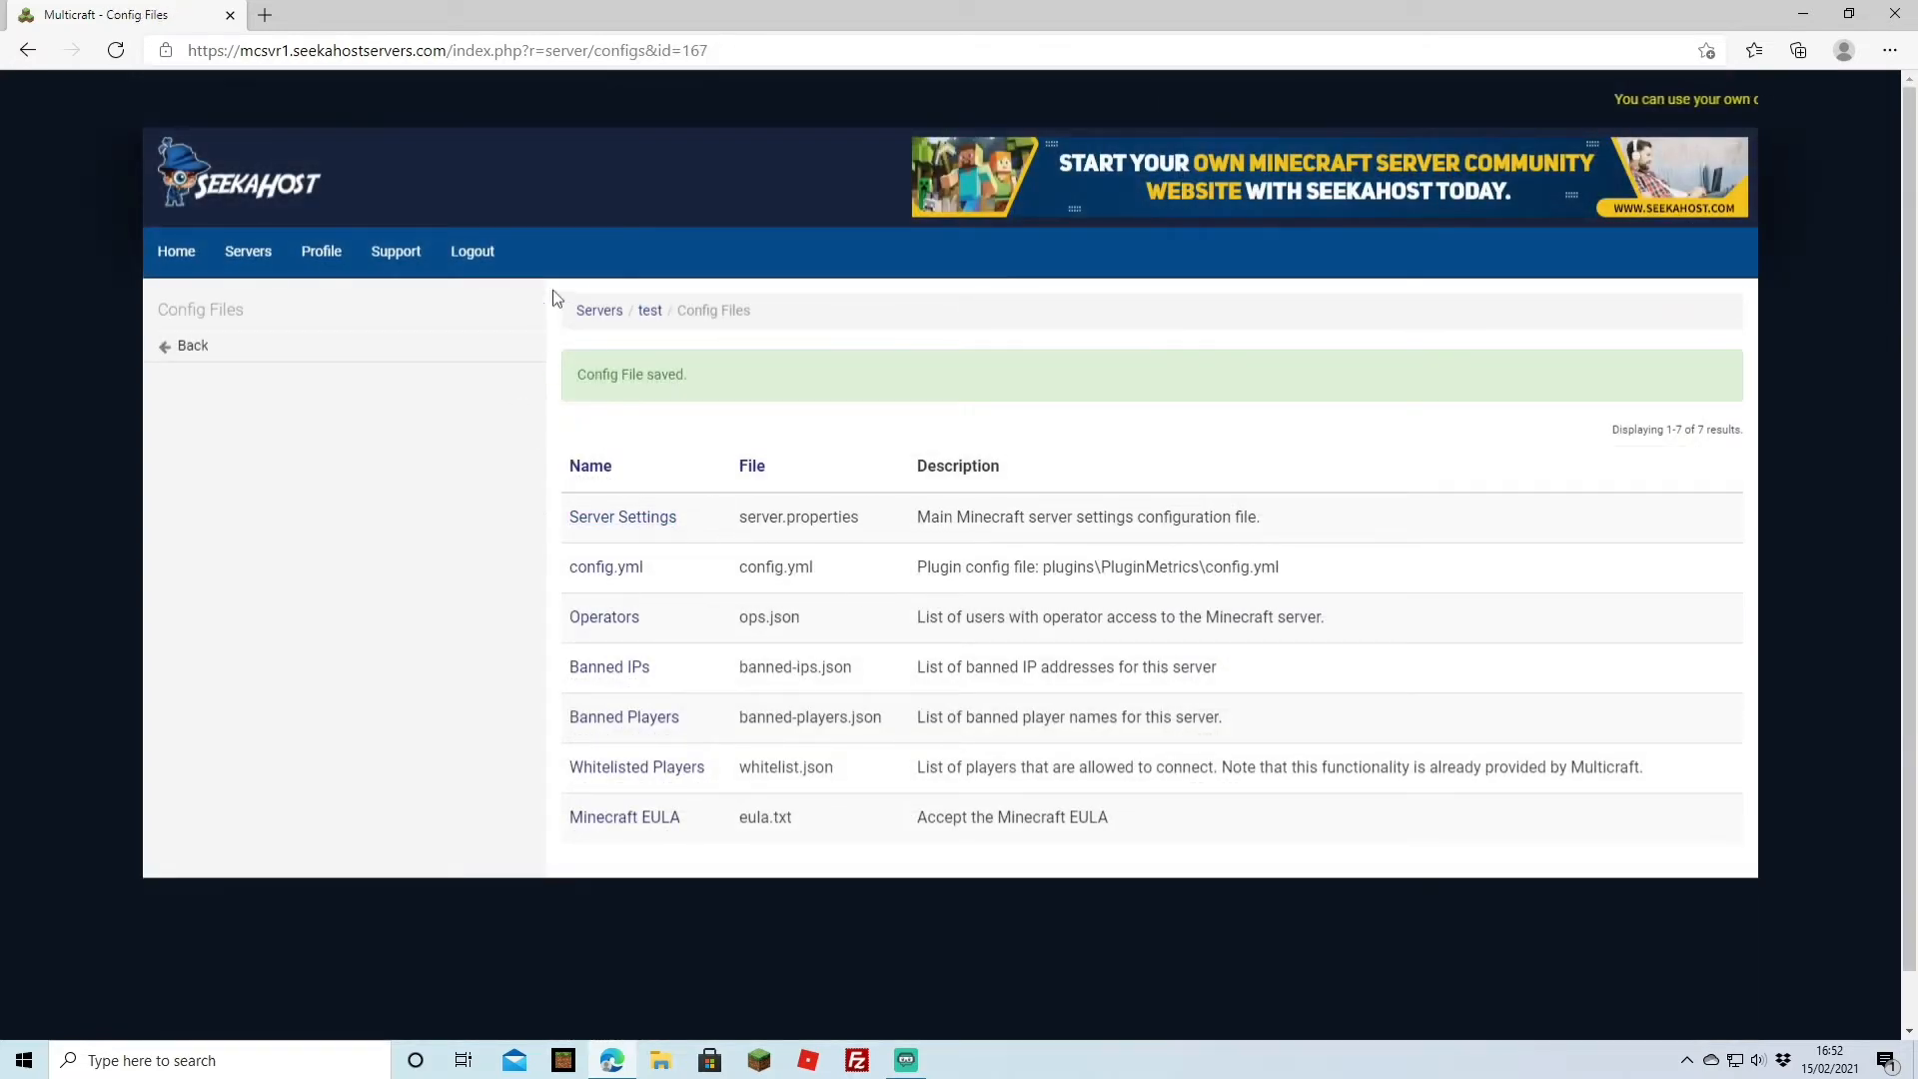
- Go to the test server's plugin list, choose Spigot as the source and open the ClearLagg plugin
{"action": "left_click", "coordinate": [650, 310]}
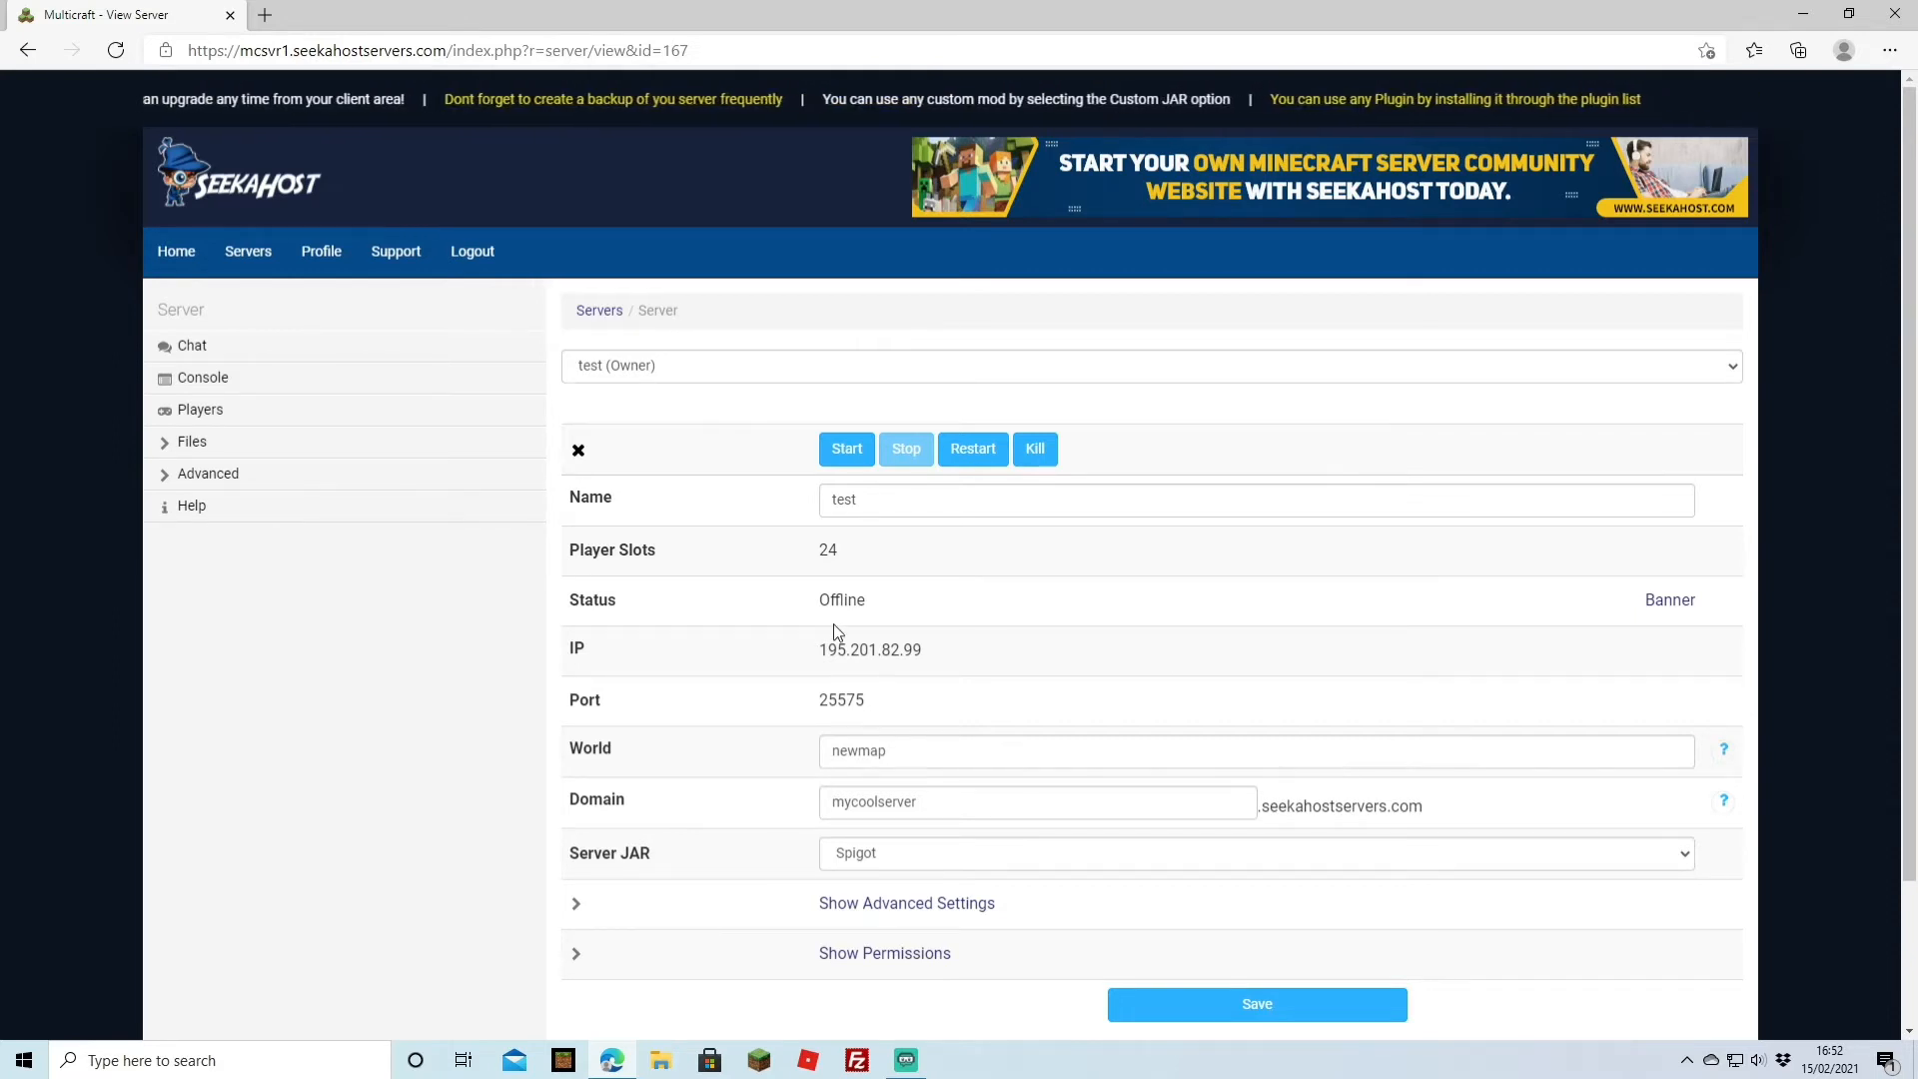
{"action": "left_click", "coordinate": [222, 447]}
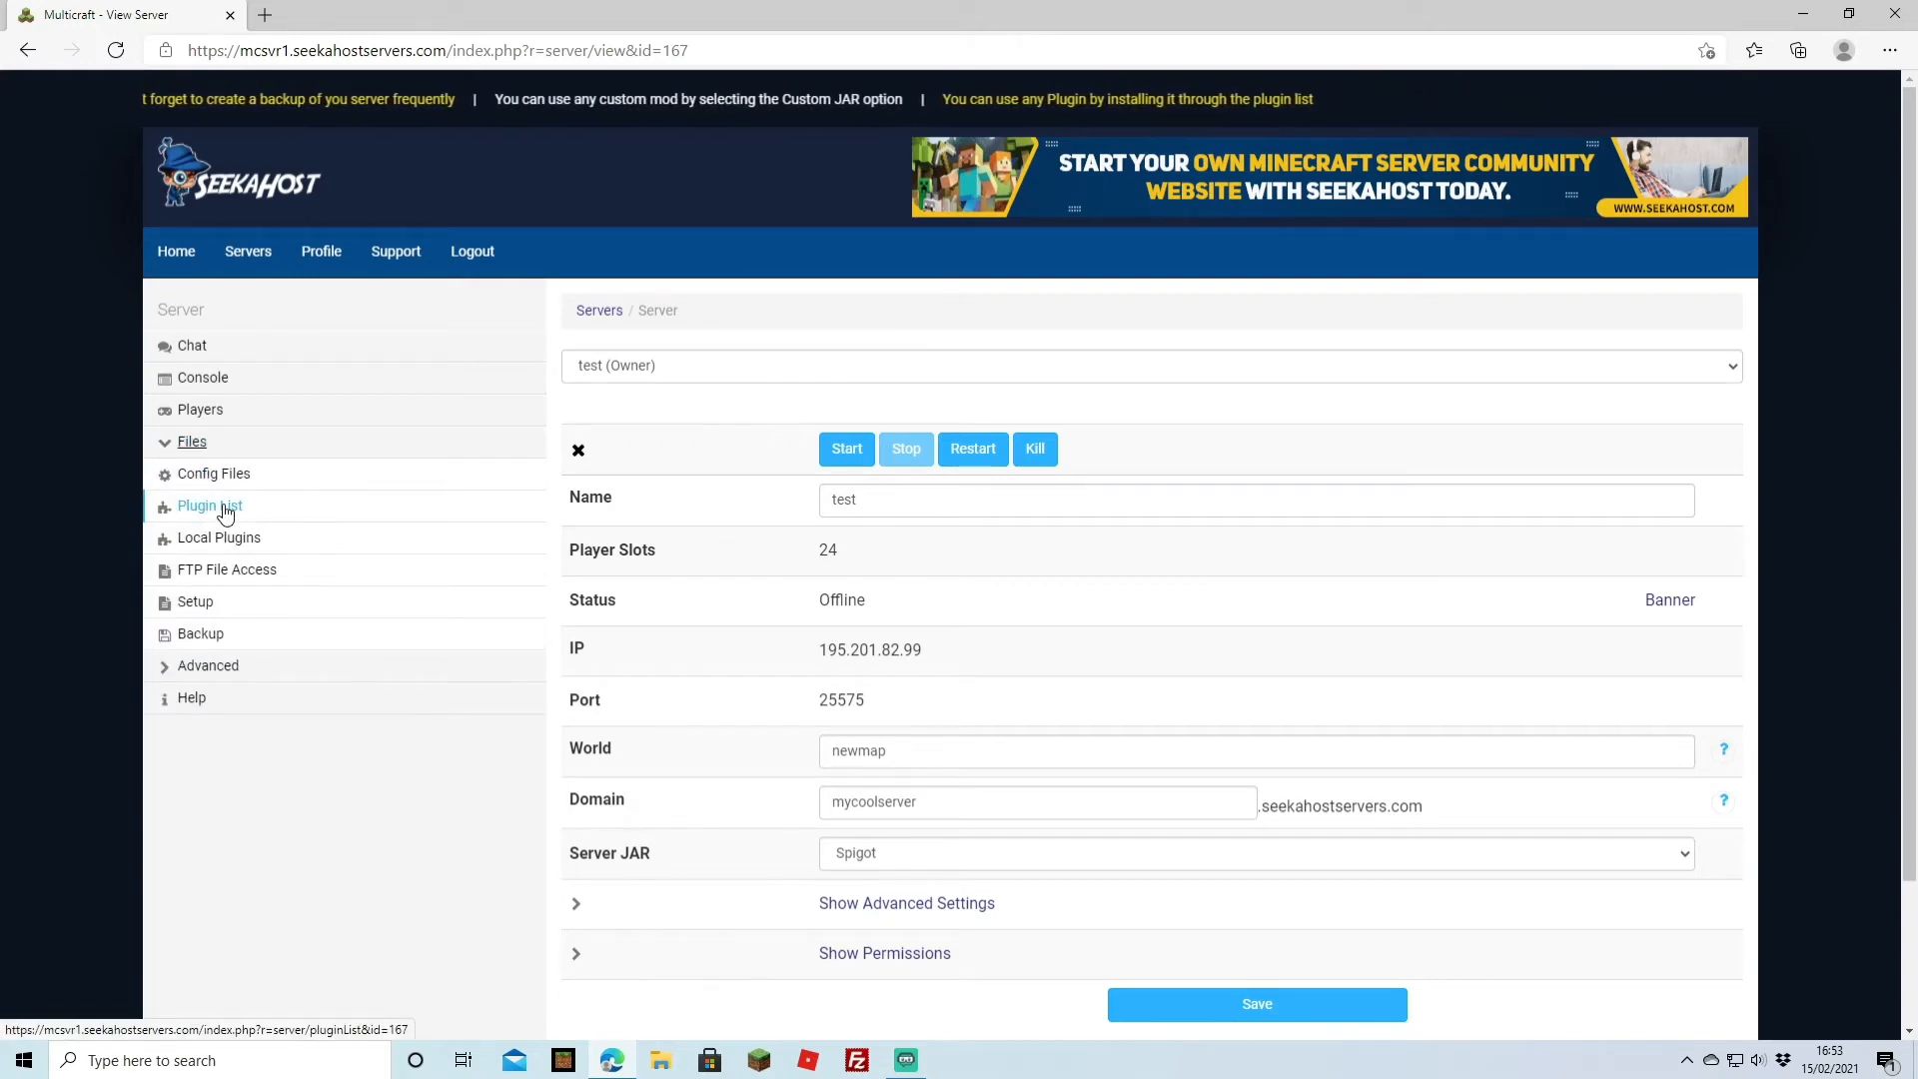
{"action": "left_click", "coordinate": [225, 509]}
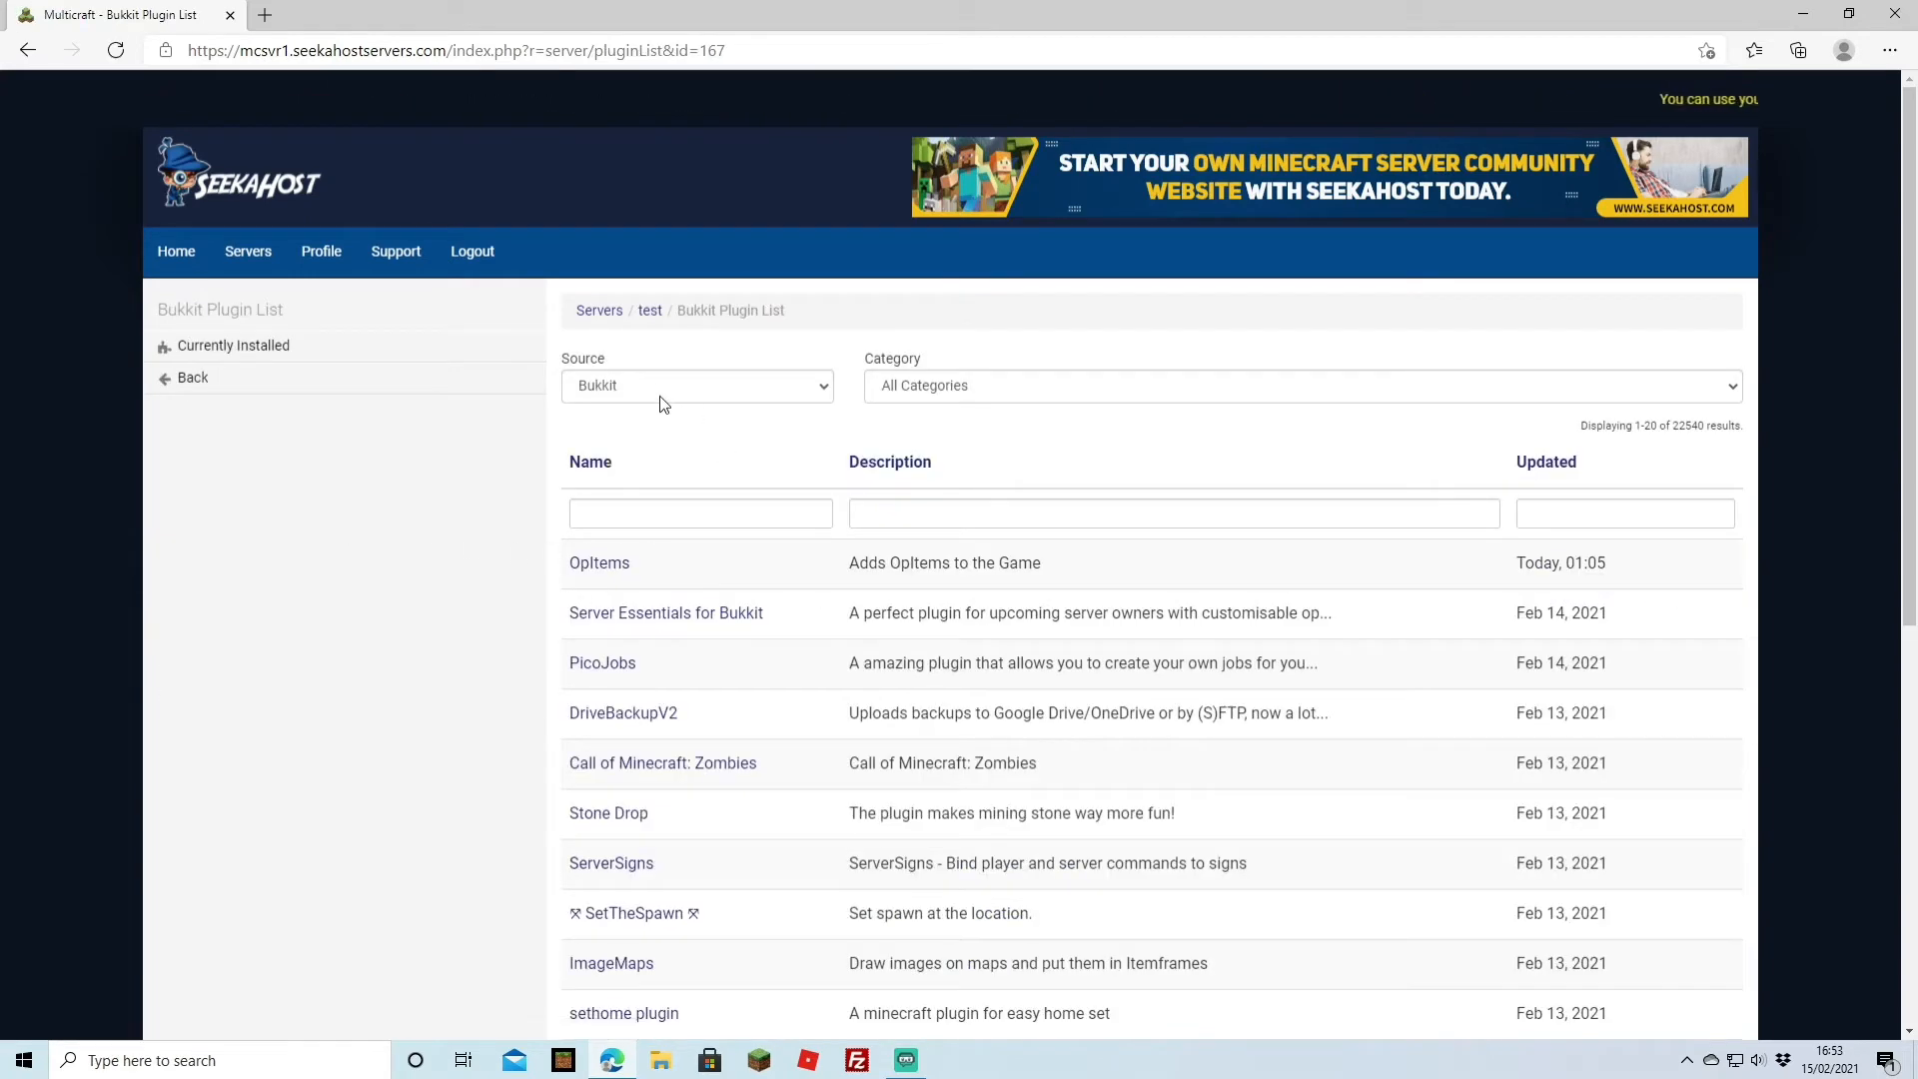
{"action": "left_click", "coordinate": [631, 393]}
{"action": "left_click", "coordinate": [621, 432]}
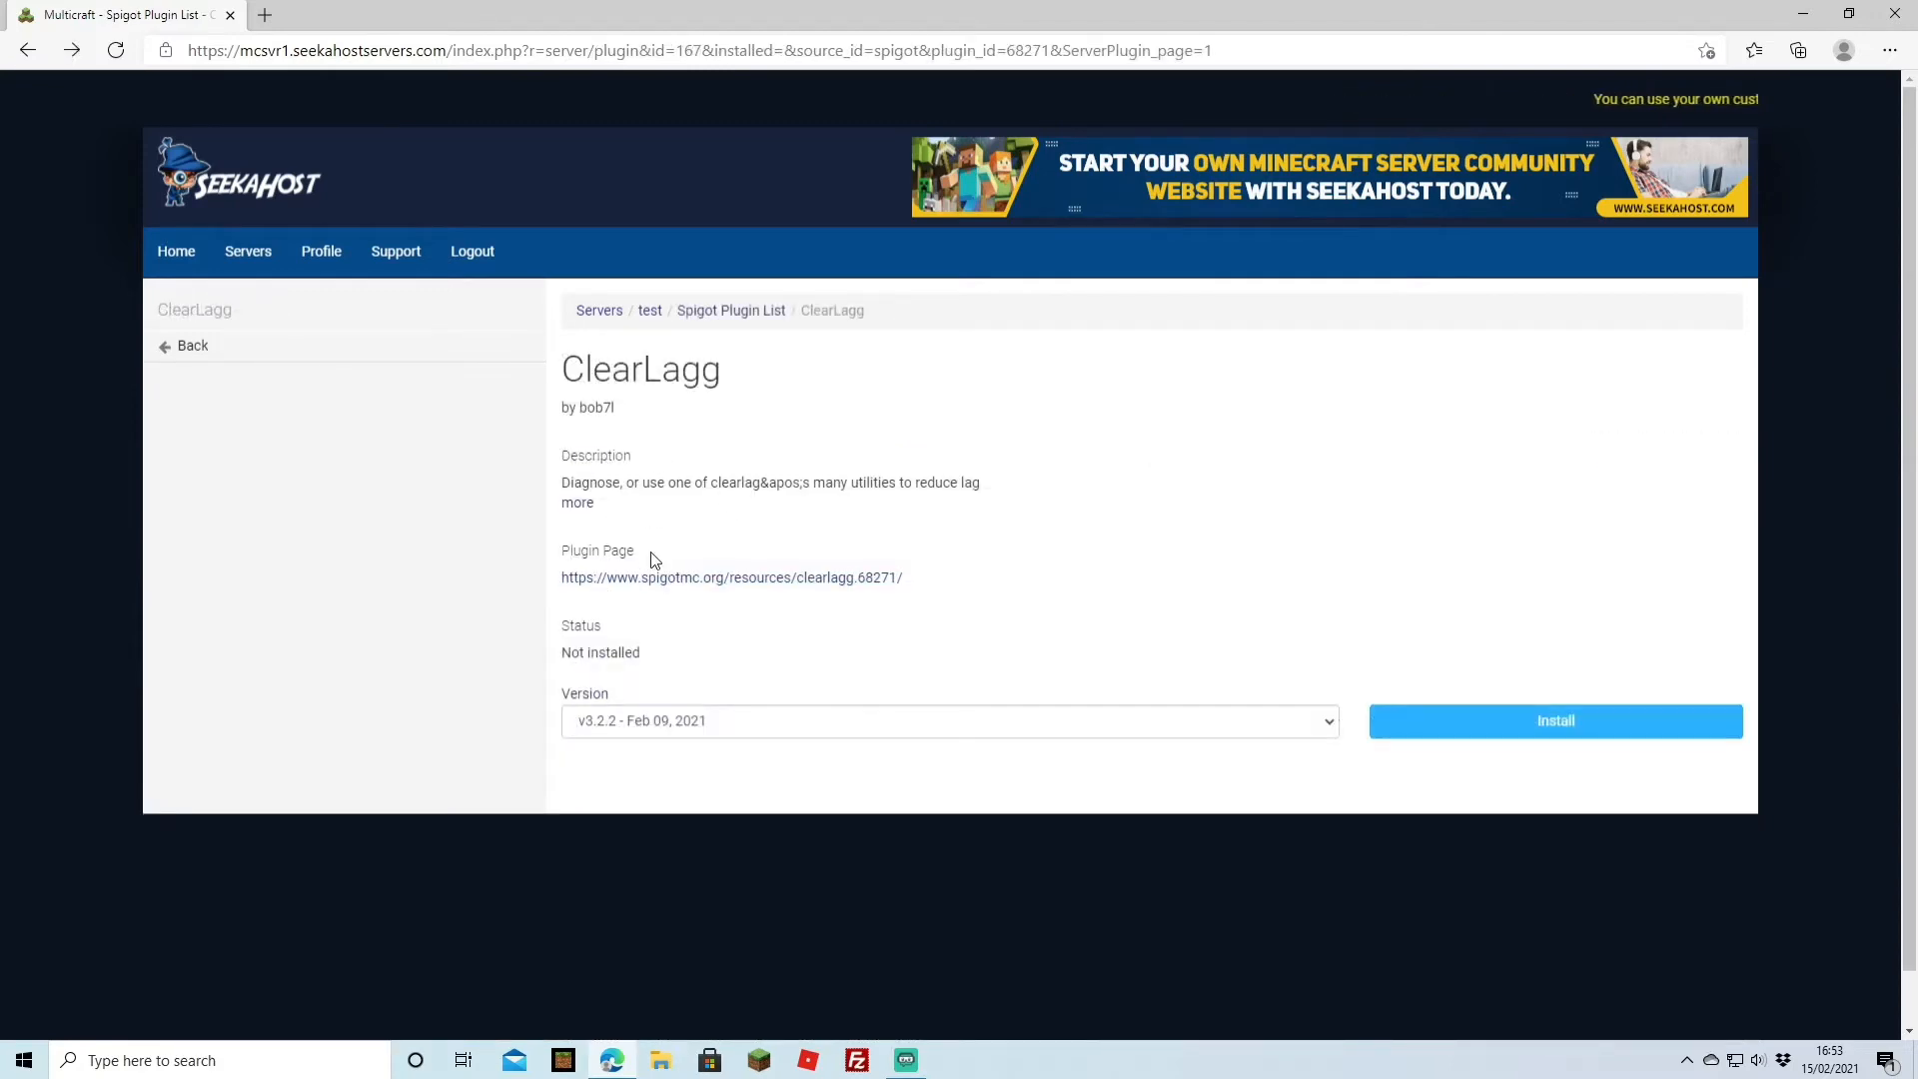
- Install ClearLagg v3.2.2 after checking its SpigotMC resource page, and start the test server
{"action": "left_click", "coordinate": [672, 579]}
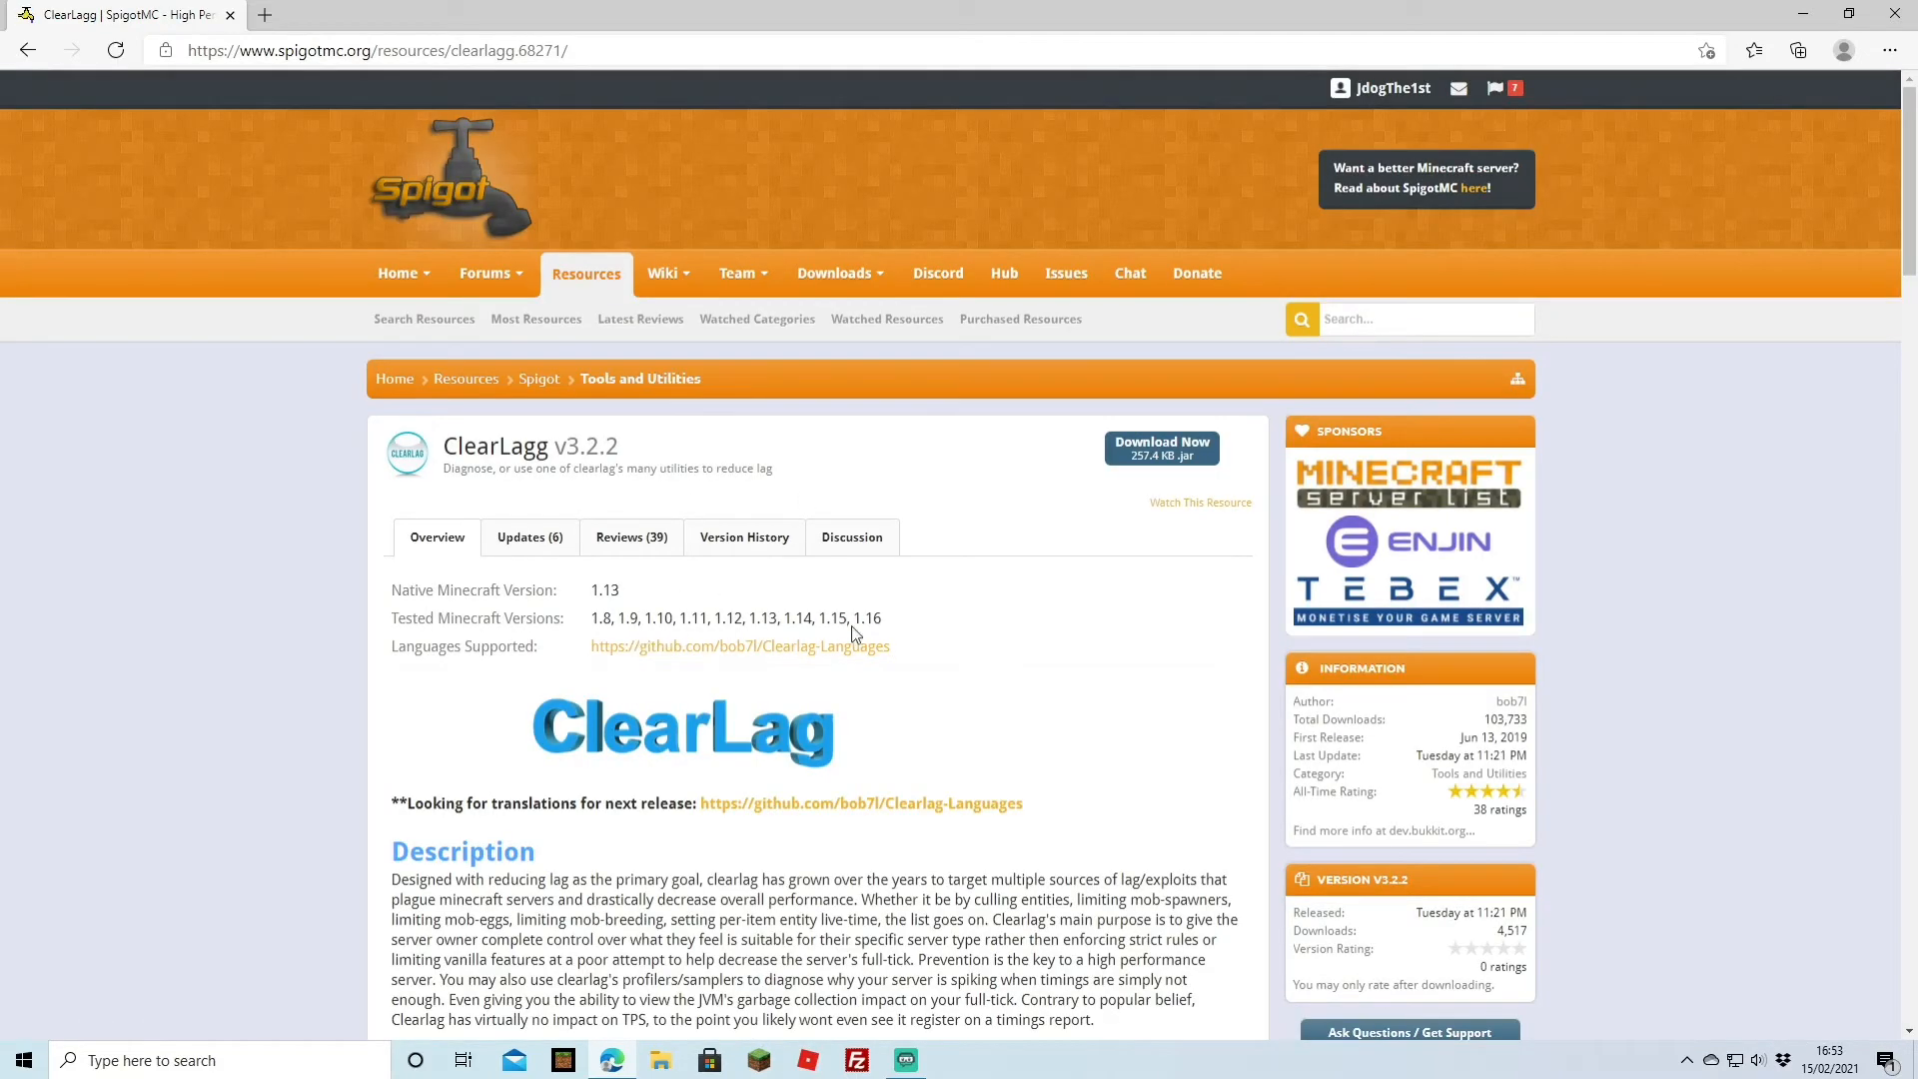
{"action": "left_click", "coordinate": [27, 49]}
{"action": "left_click", "coordinate": [1539, 734]}
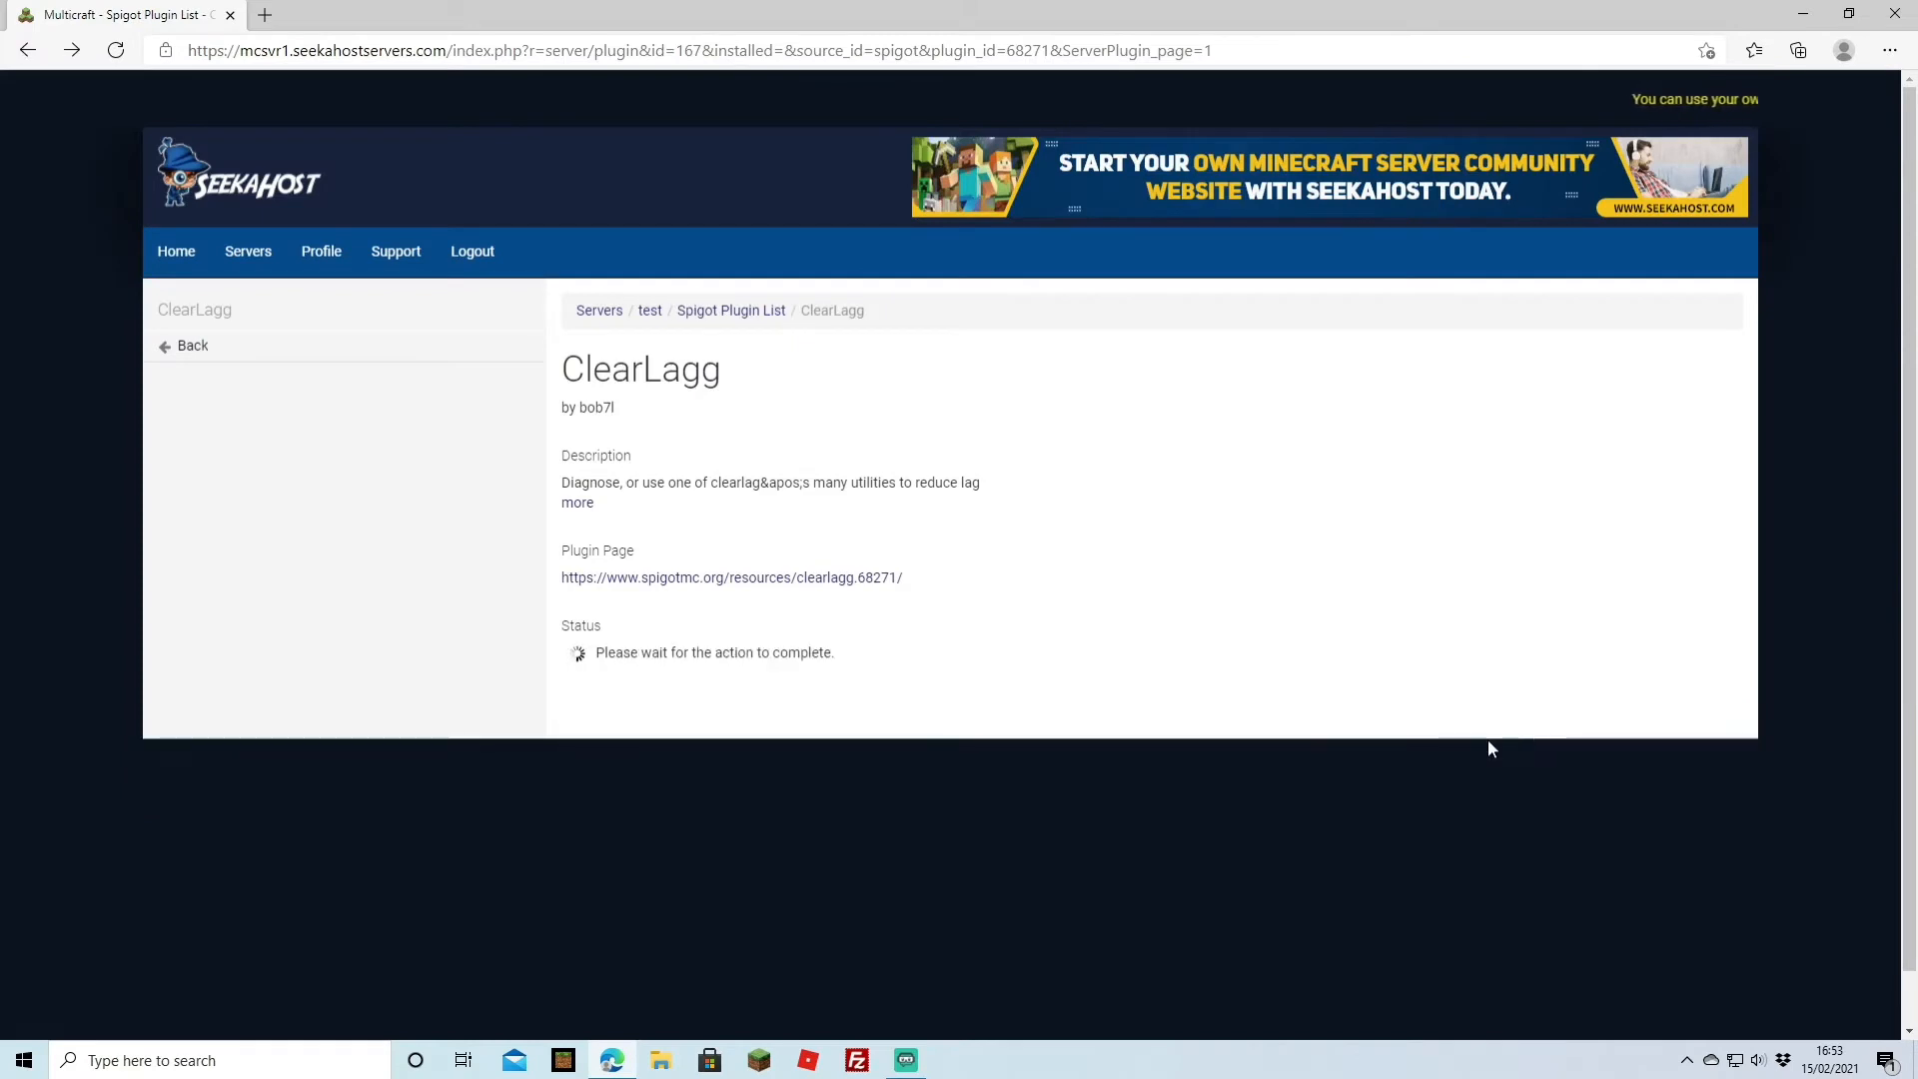
{"action": "left_click", "coordinate": [650, 311]}
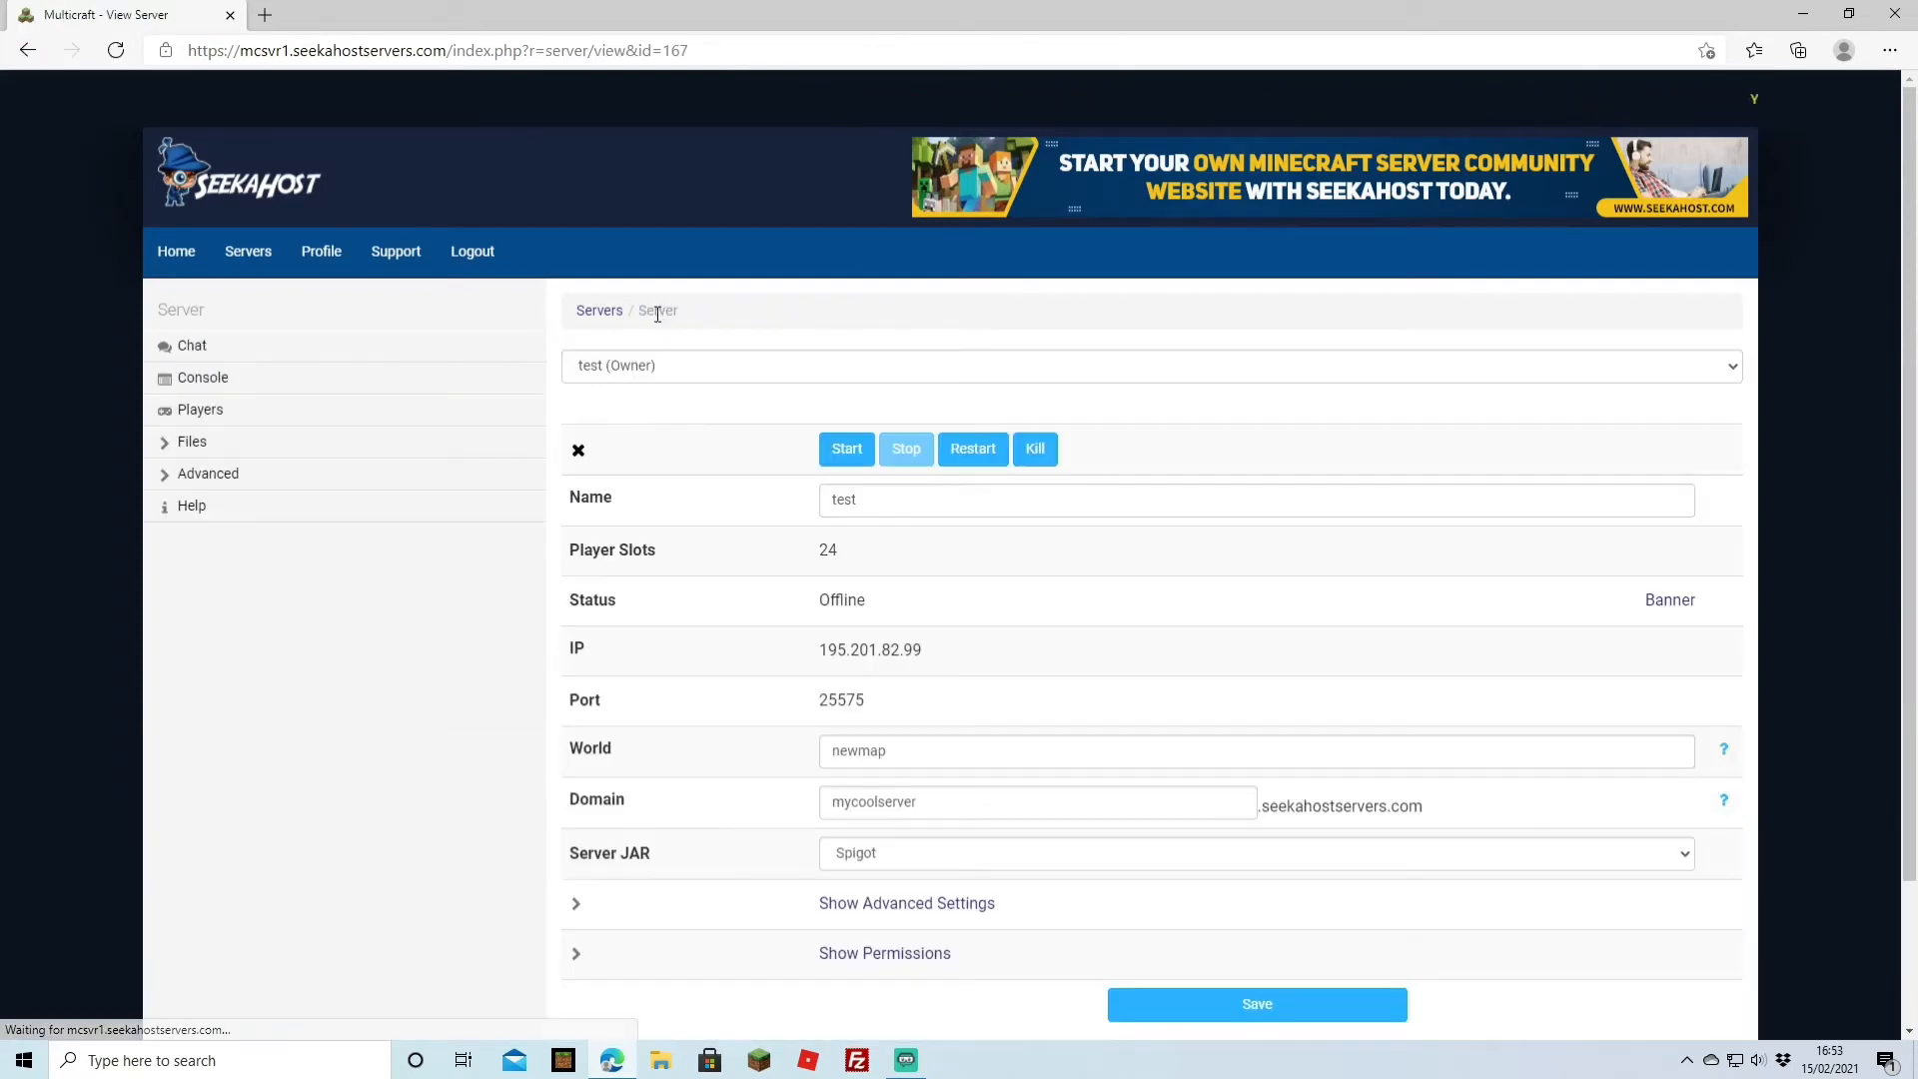
{"action": "left_click", "coordinate": [848, 448]}
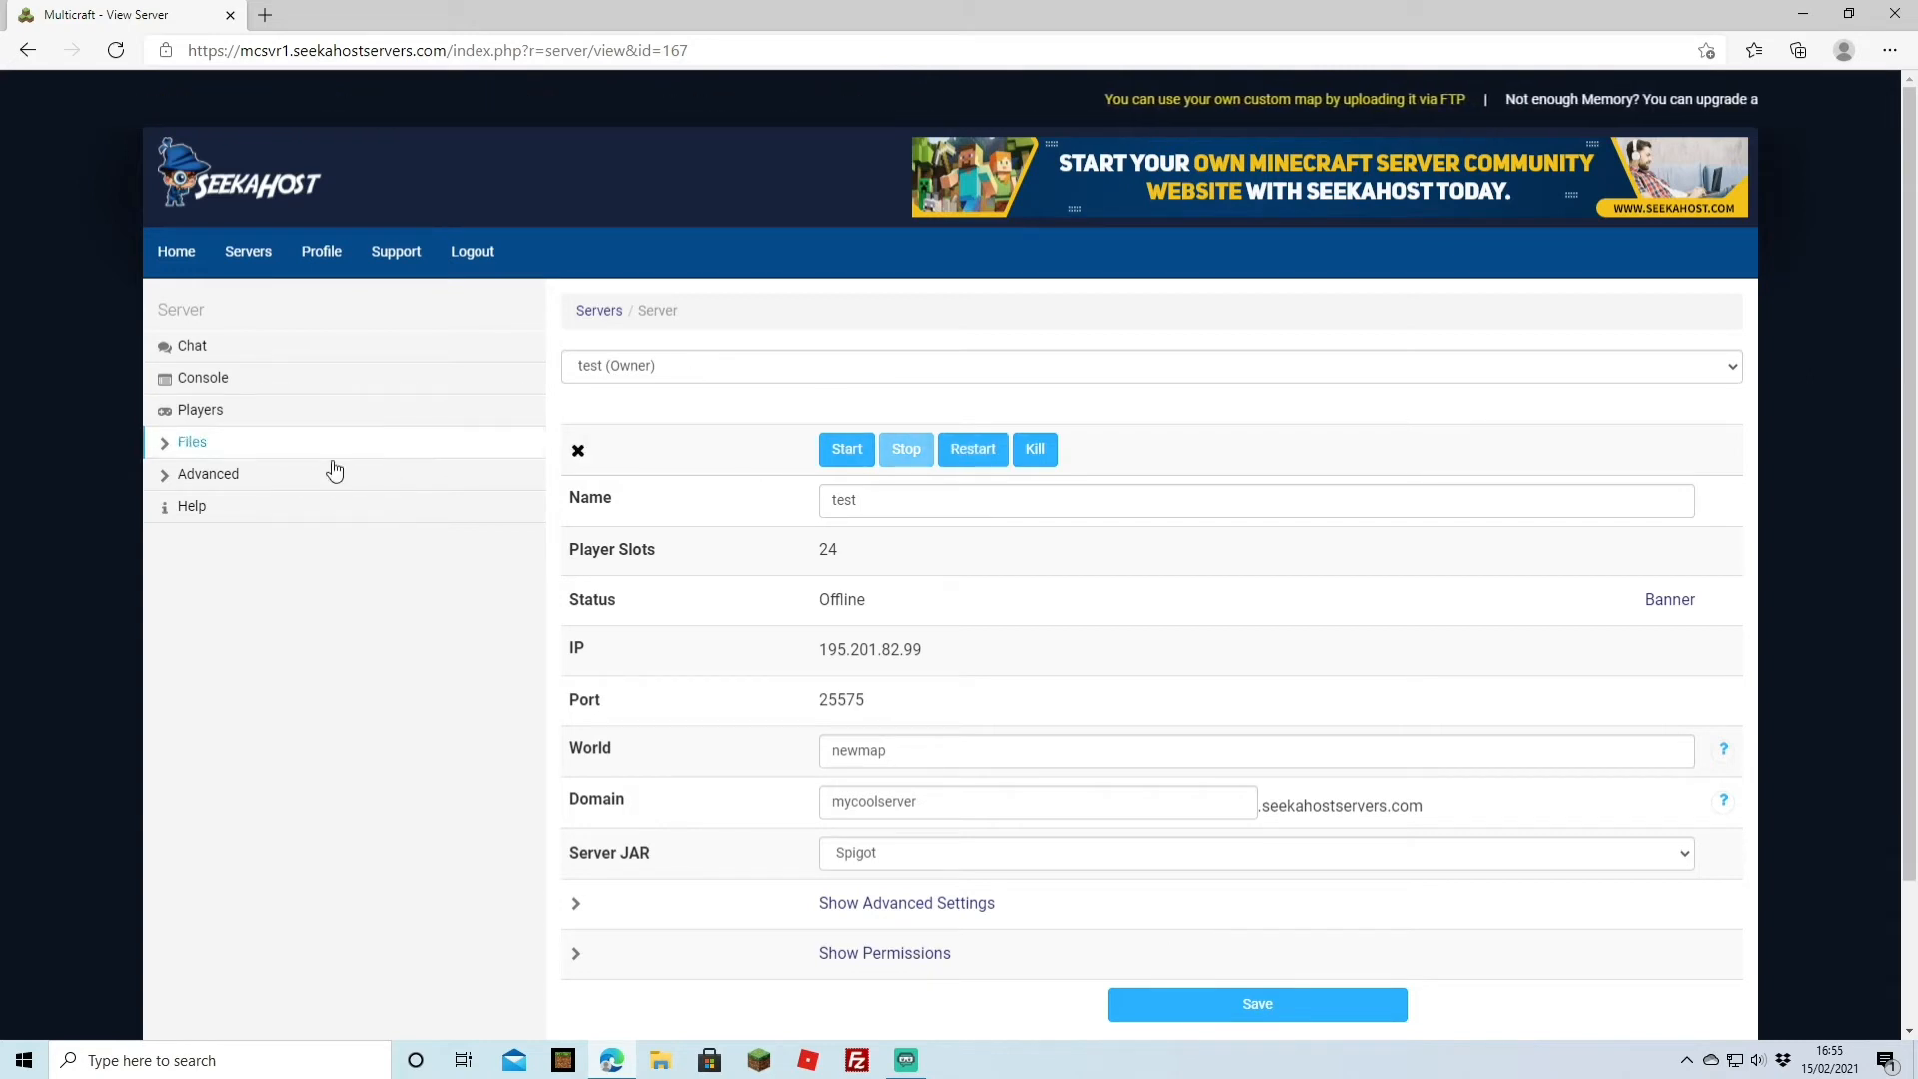
- Open the ClearLag plugin's config.yml from the test server's configuration files
{"action": "left_click", "coordinate": [218, 444]}
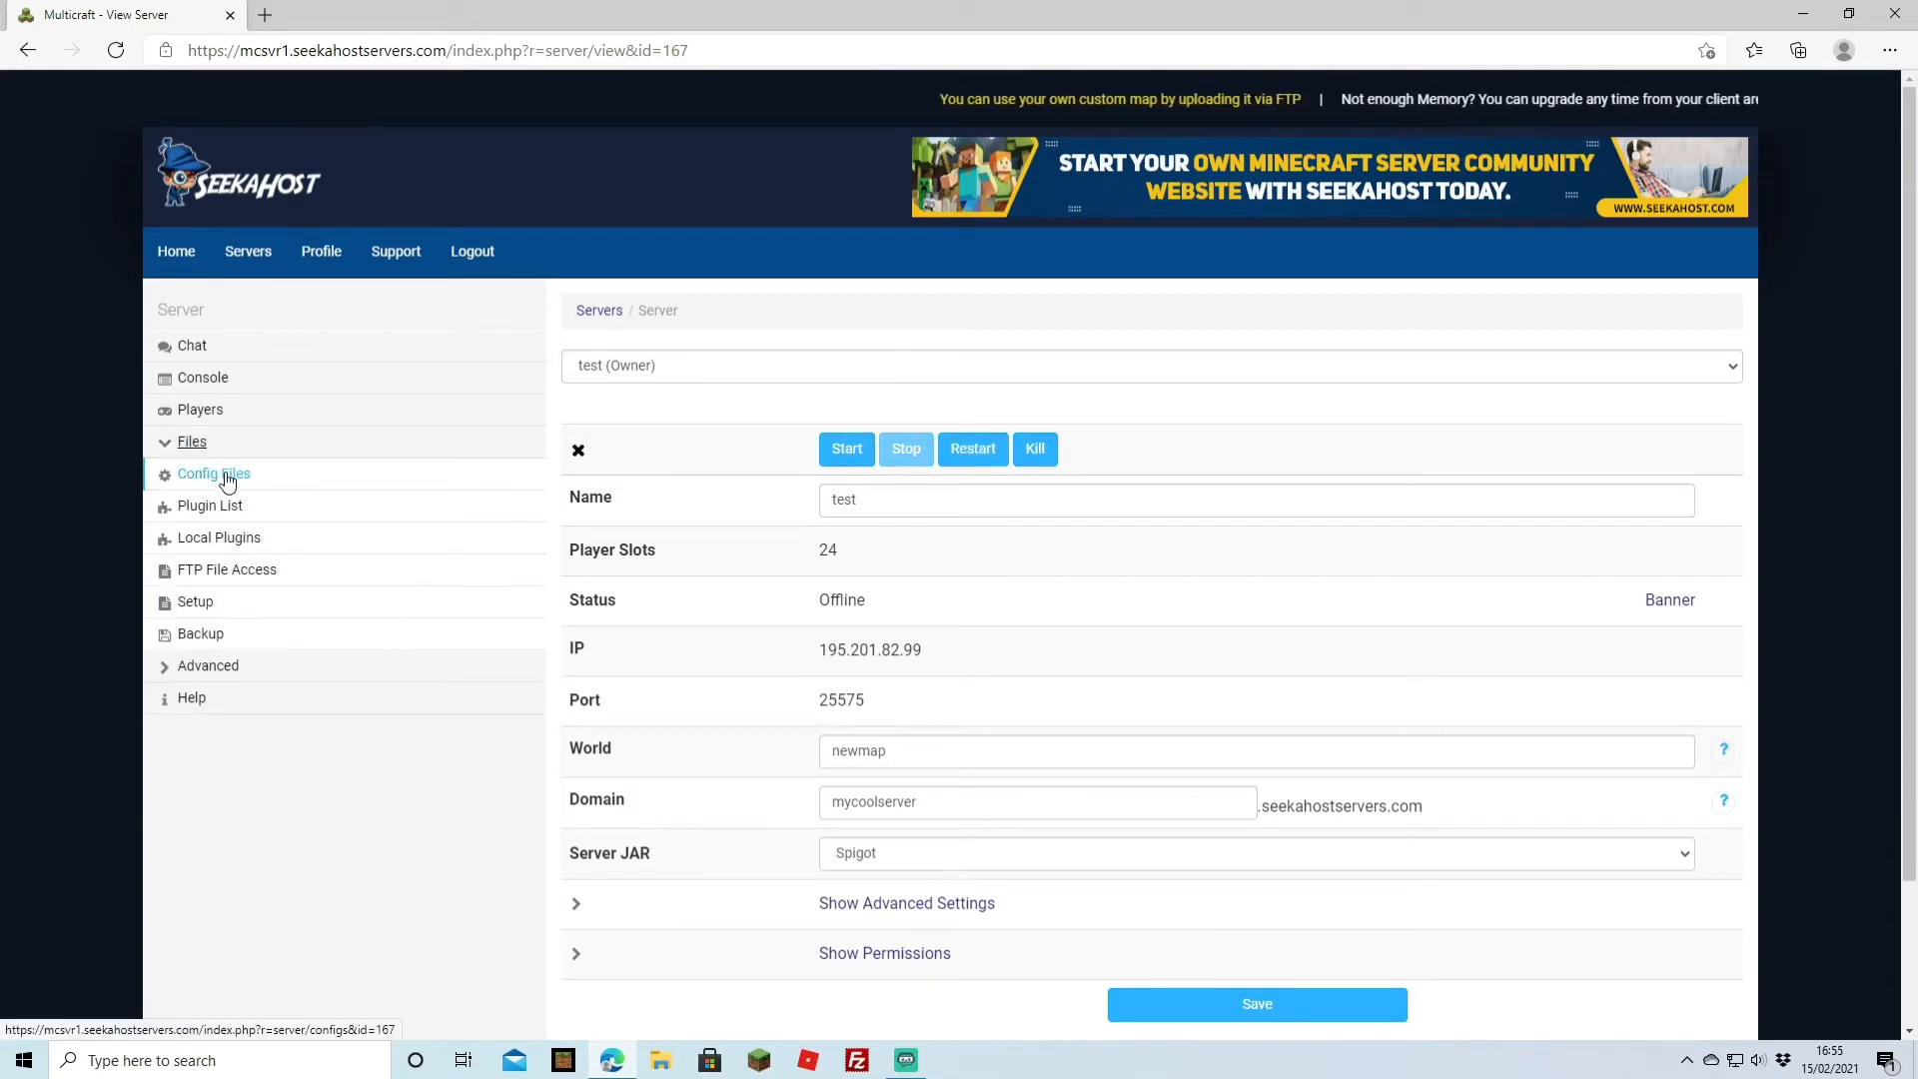
{"action": "left_click", "coordinate": [227, 478]}
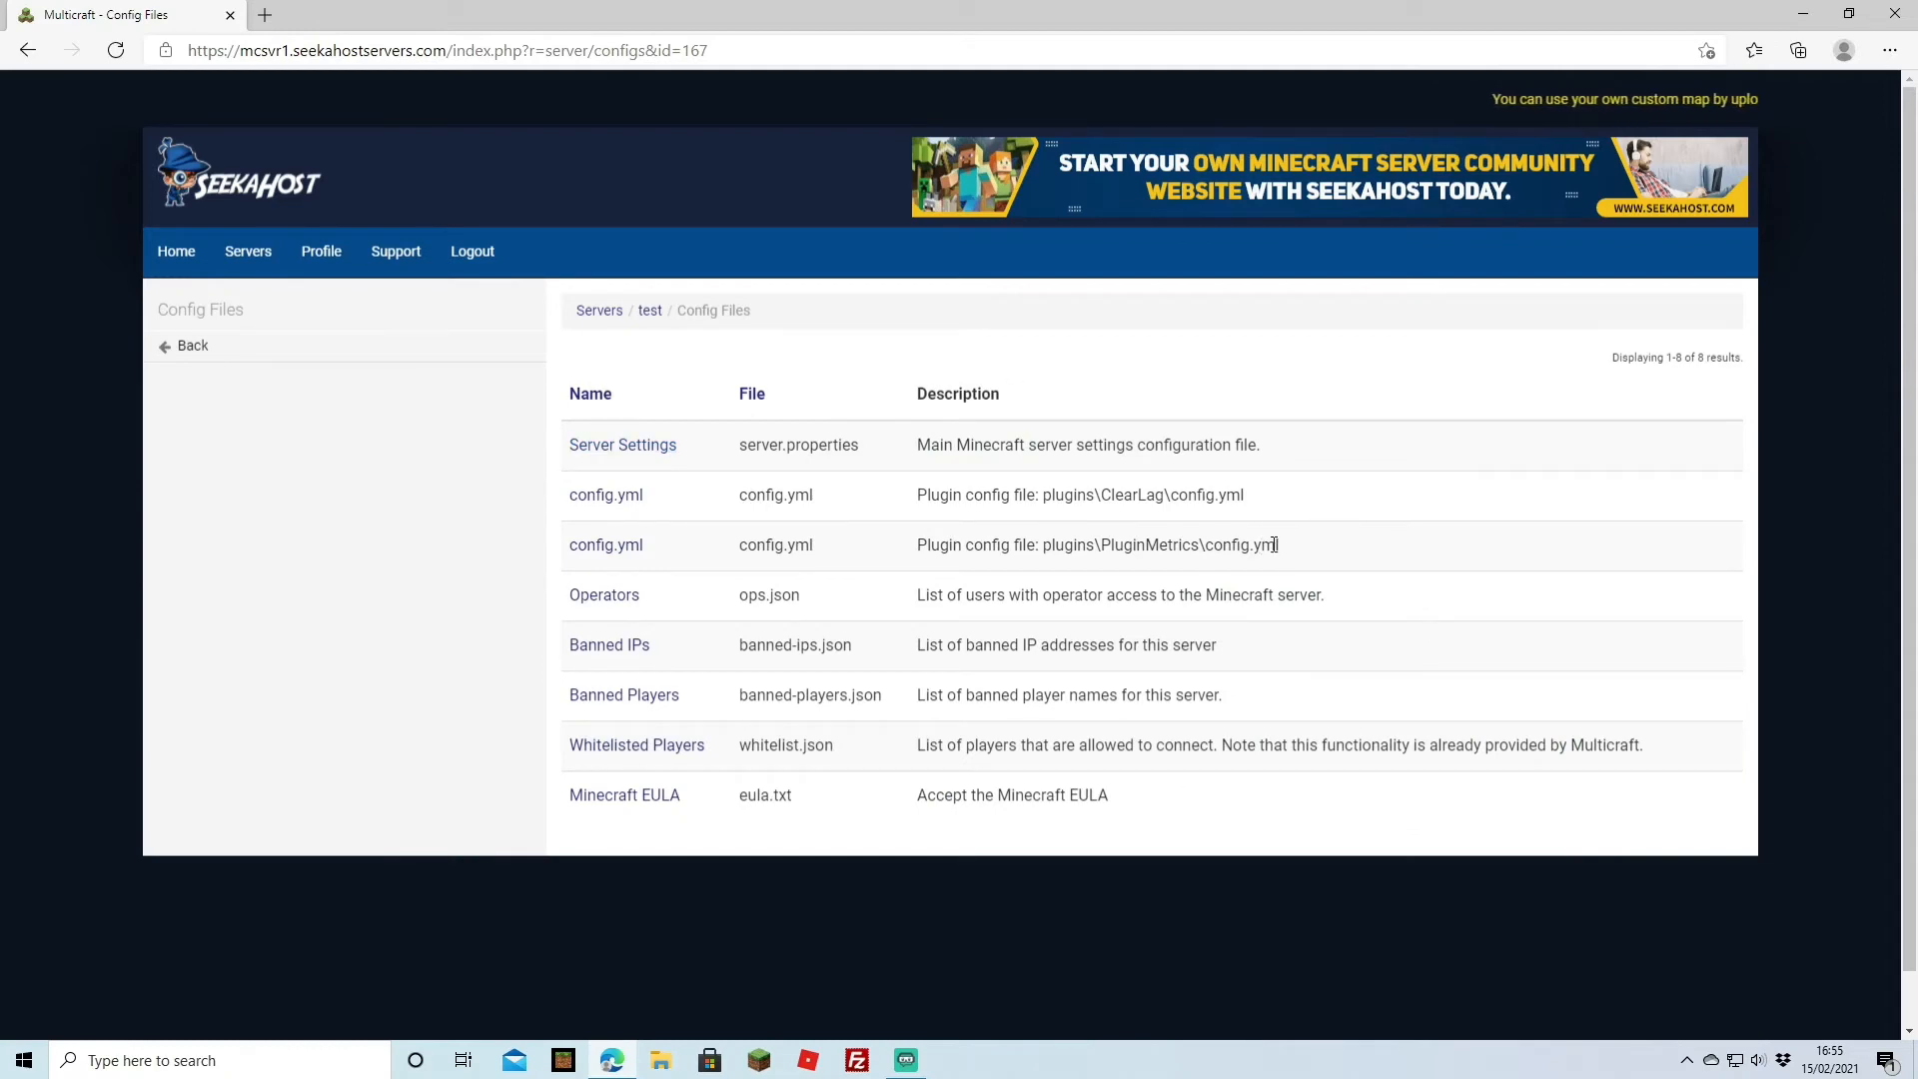
{"action": "left_click", "coordinate": [623, 495]}
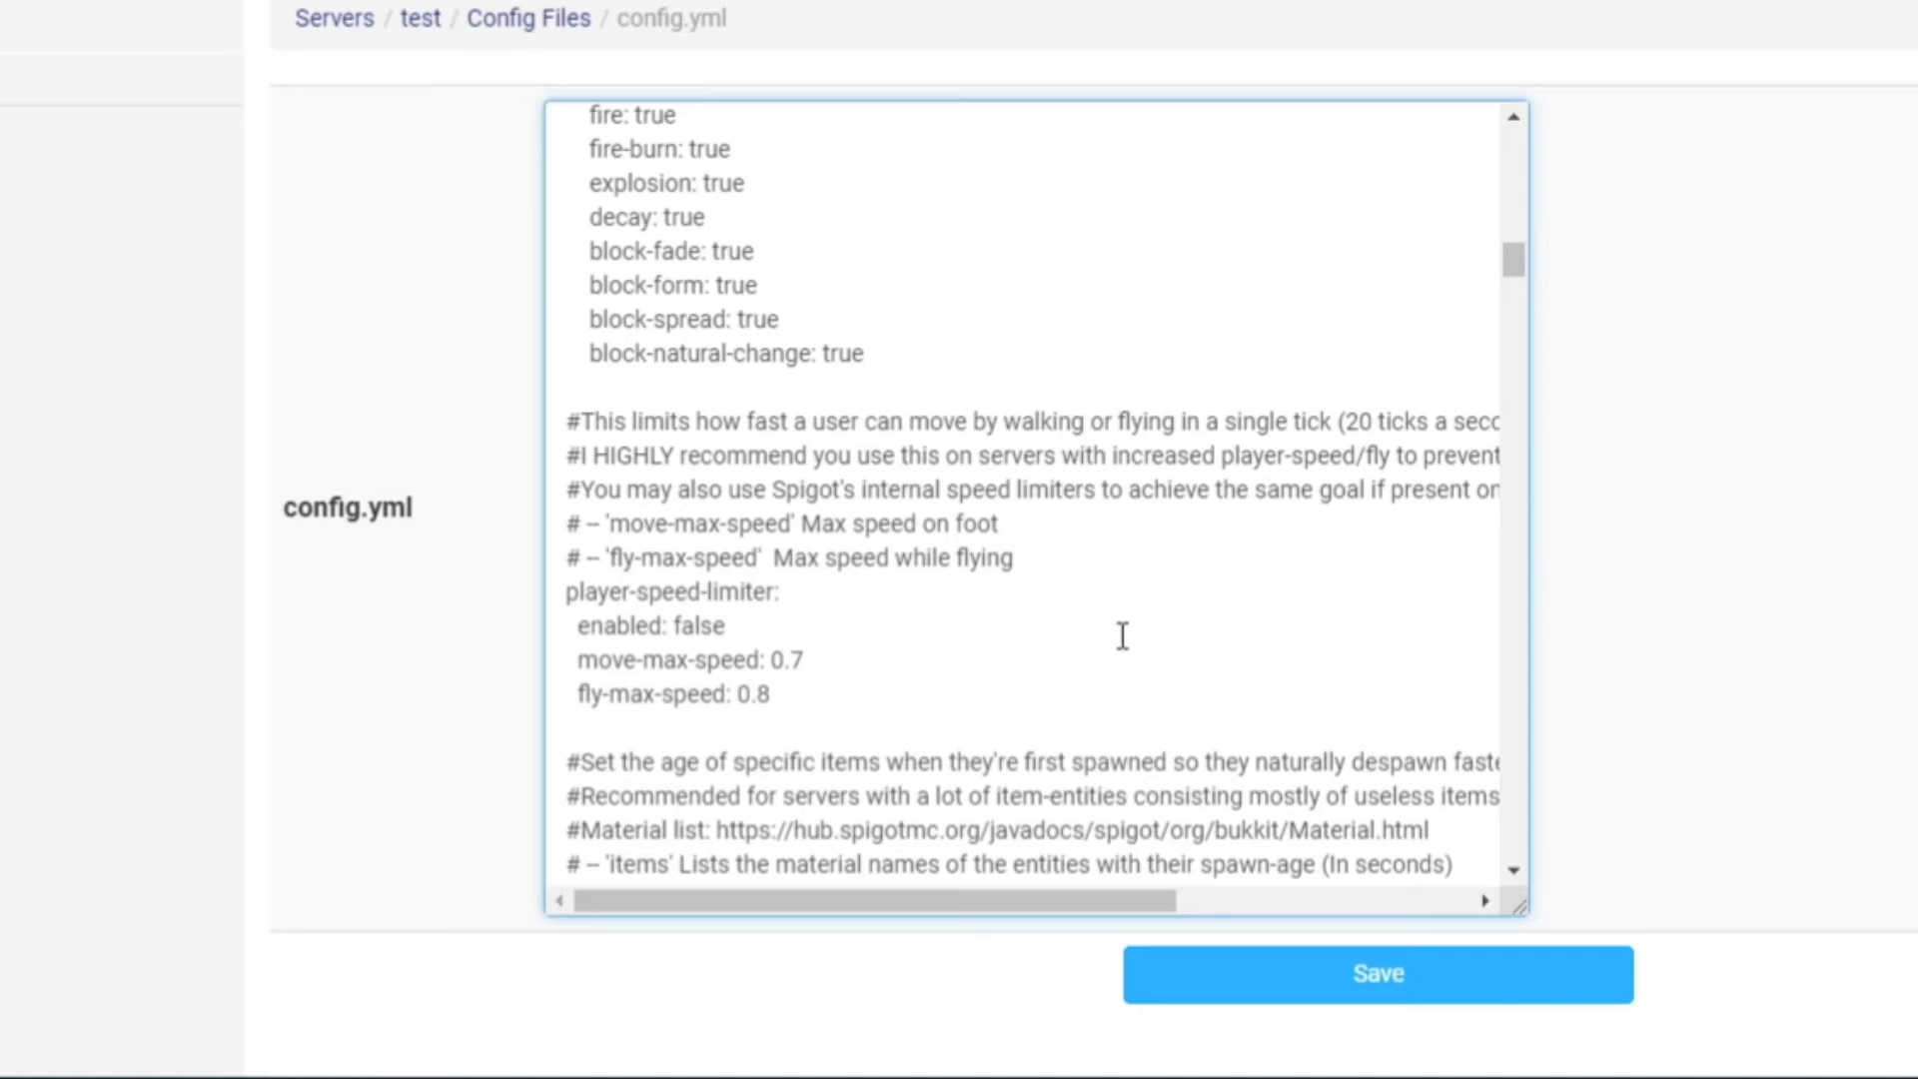
- Review the ClearLag configuration options from the player speed limiter through item age, mob range, live time and TNT settings to the chunk entity limiter
{"action": "scroll", "coordinate": [1100, 569], "scroll_direction": "down", "scroll_amount": 1}
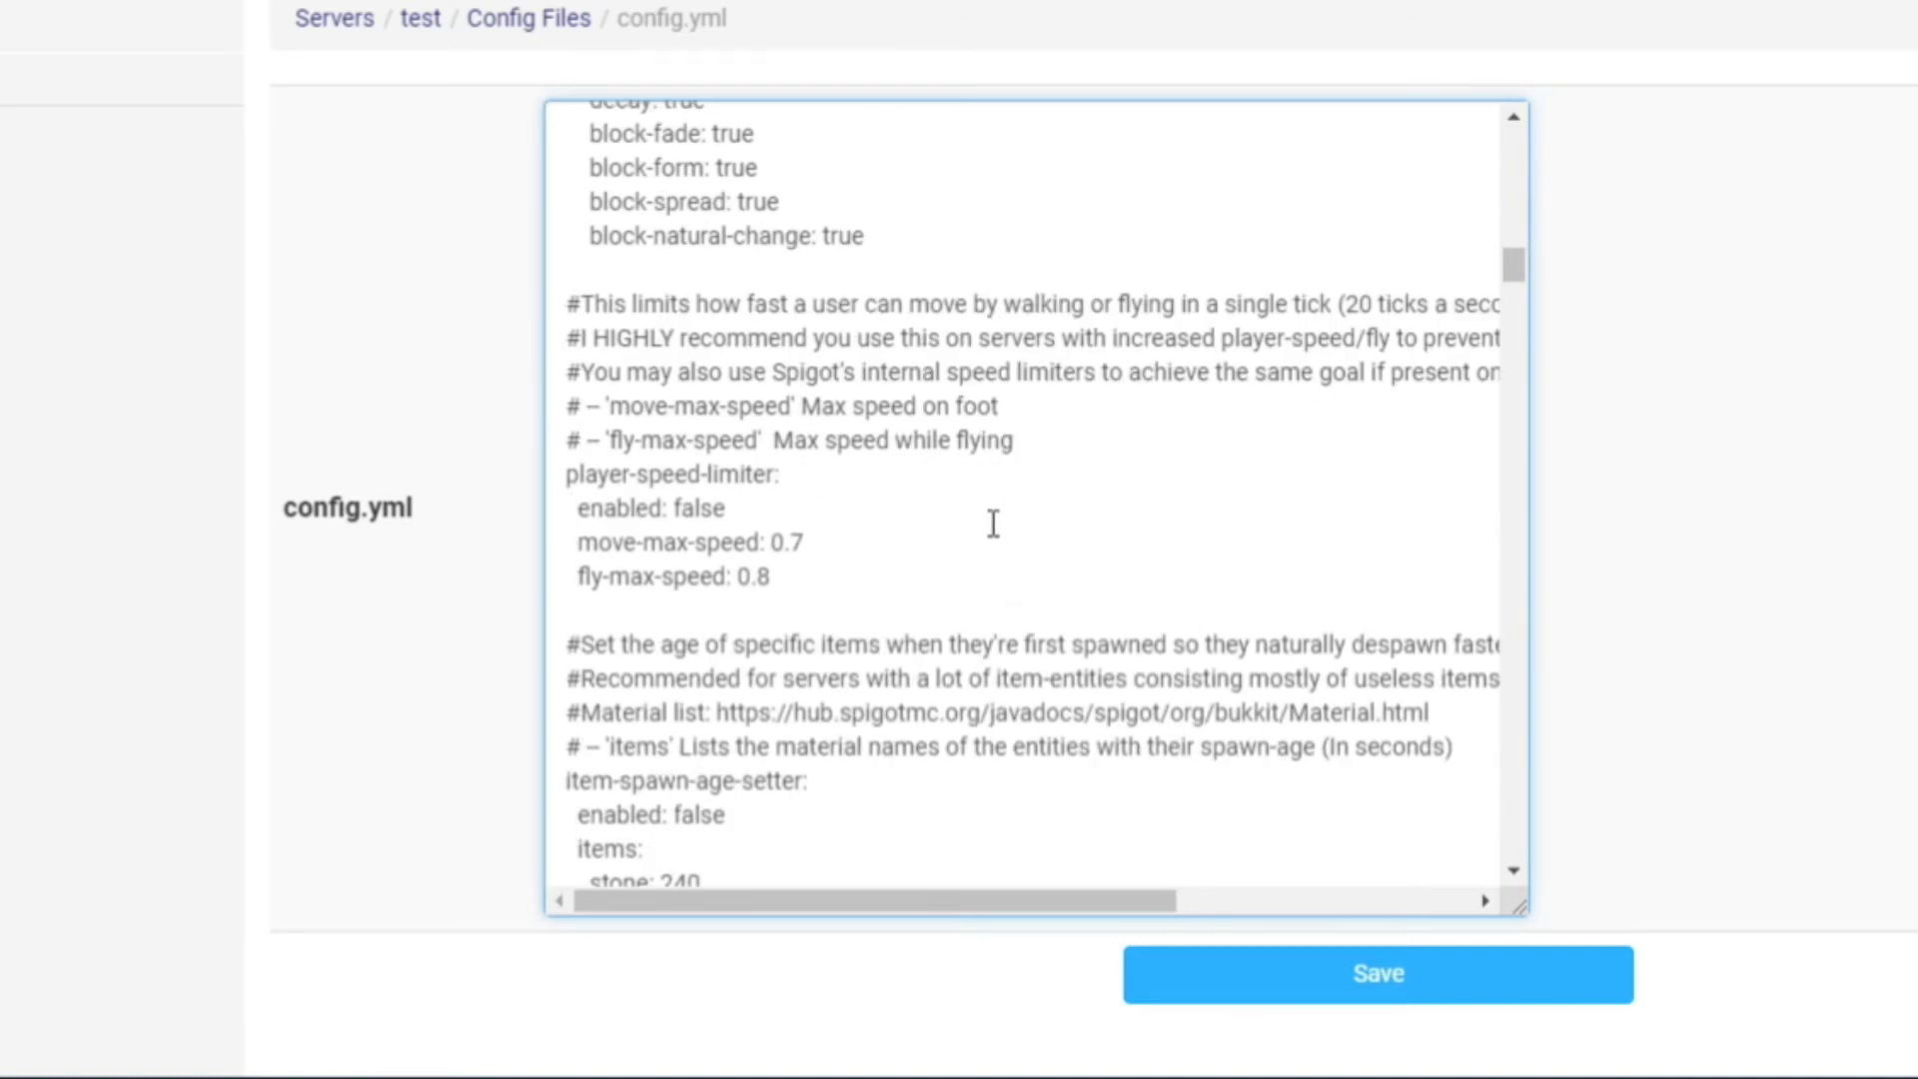
{"action": "scroll", "coordinate": [1121, 522], "scroll_direction": "down", "scroll_amount": 3}
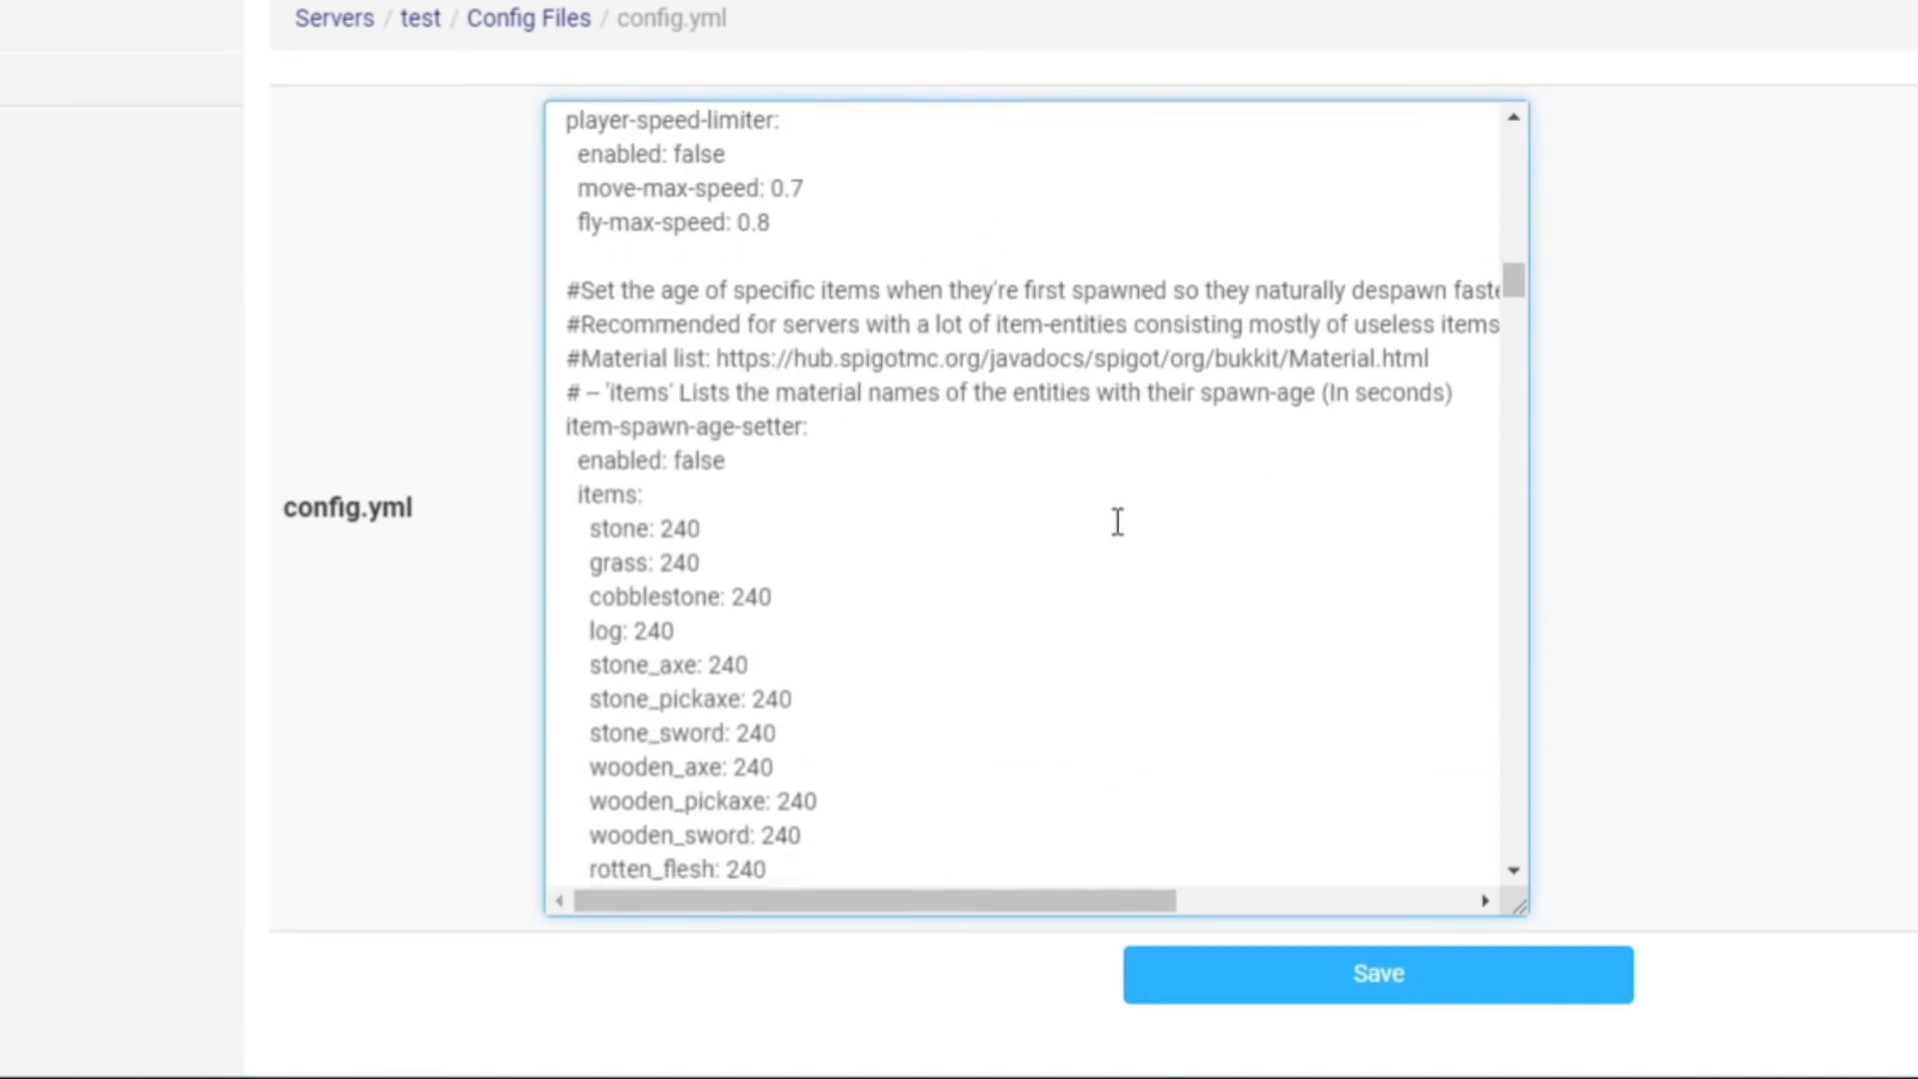
{"action": "scroll", "coordinate": [1110, 521], "scroll_direction": "down", "scroll_amount": 1}
{"action": "scroll", "coordinate": [1104, 520], "scroll_direction": "up", "scroll_amount": 1}
{"action": "scroll", "coordinate": [826, 655], "scroll_direction": "down", "scroll_amount": 7}
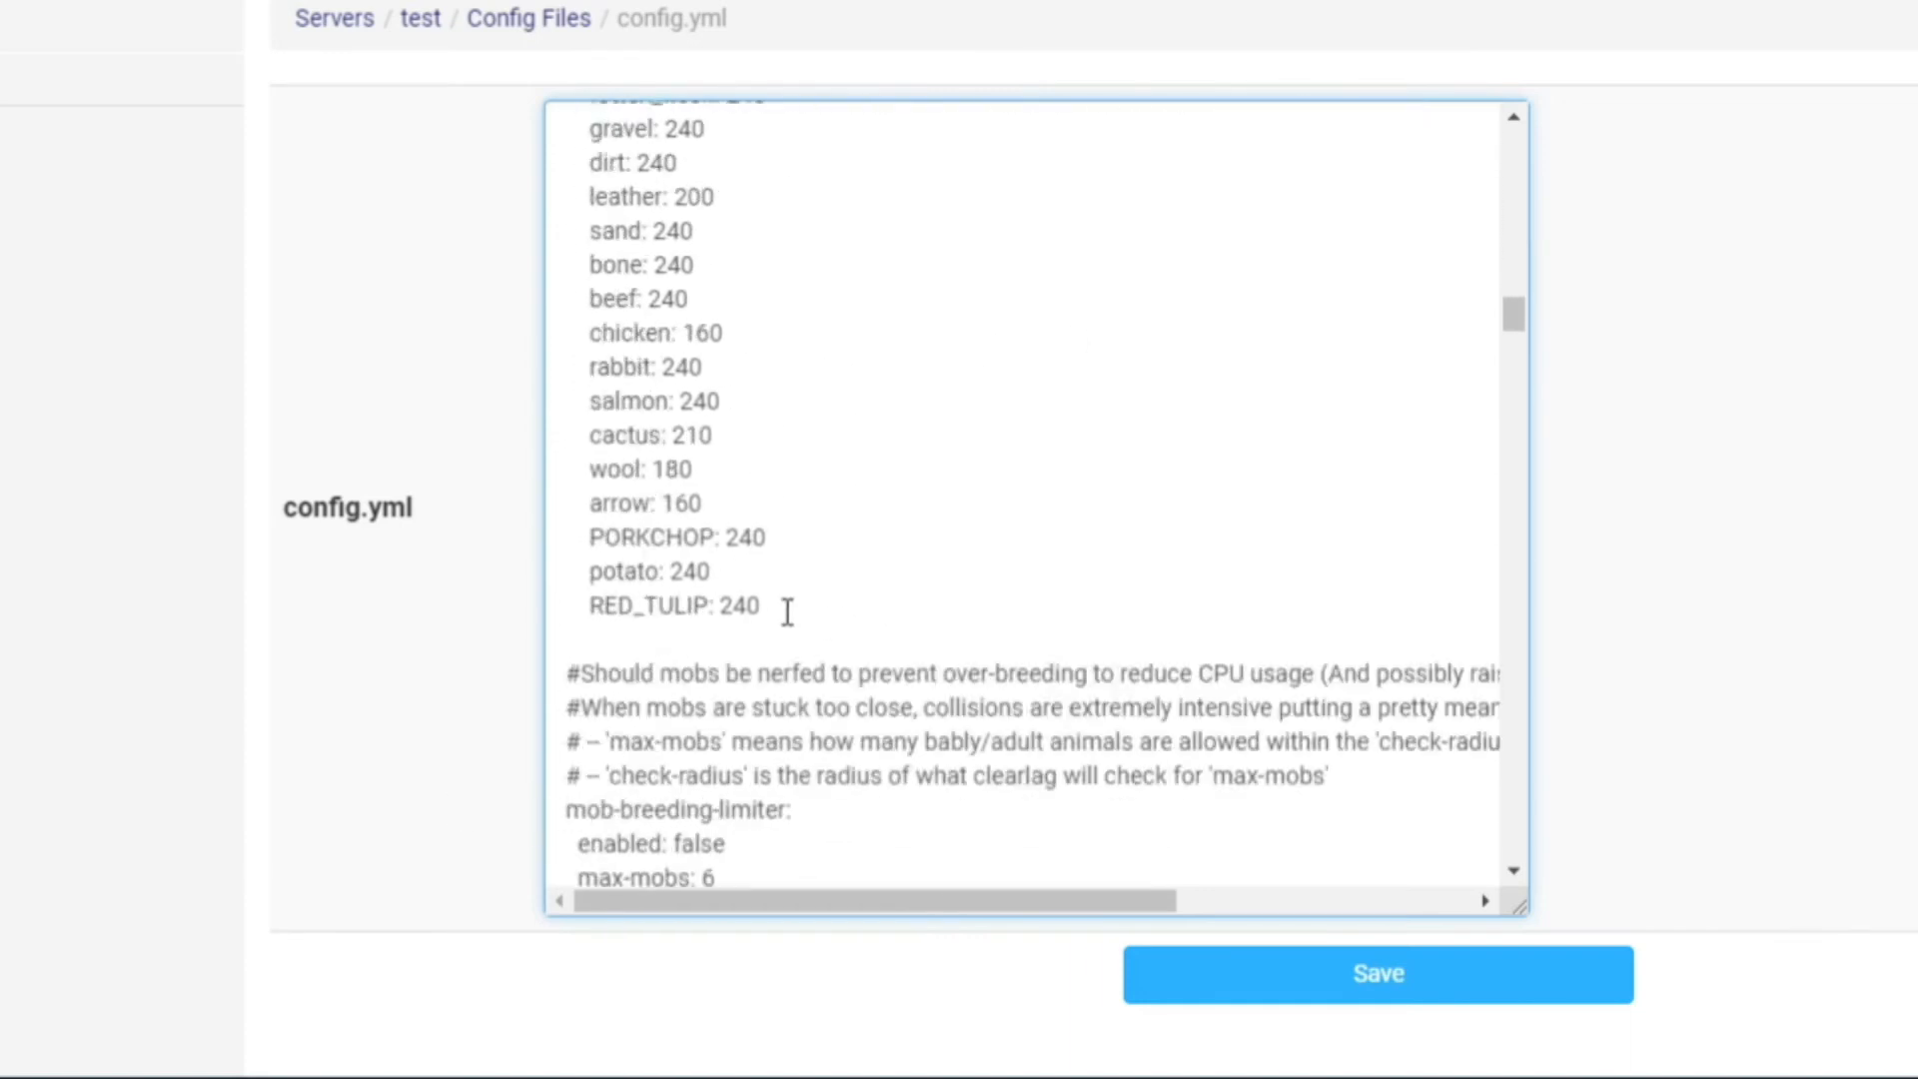
{"action": "scroll", "coordinate": [787, 611], "scroll_direction": "down", "scroll_amount": 8}
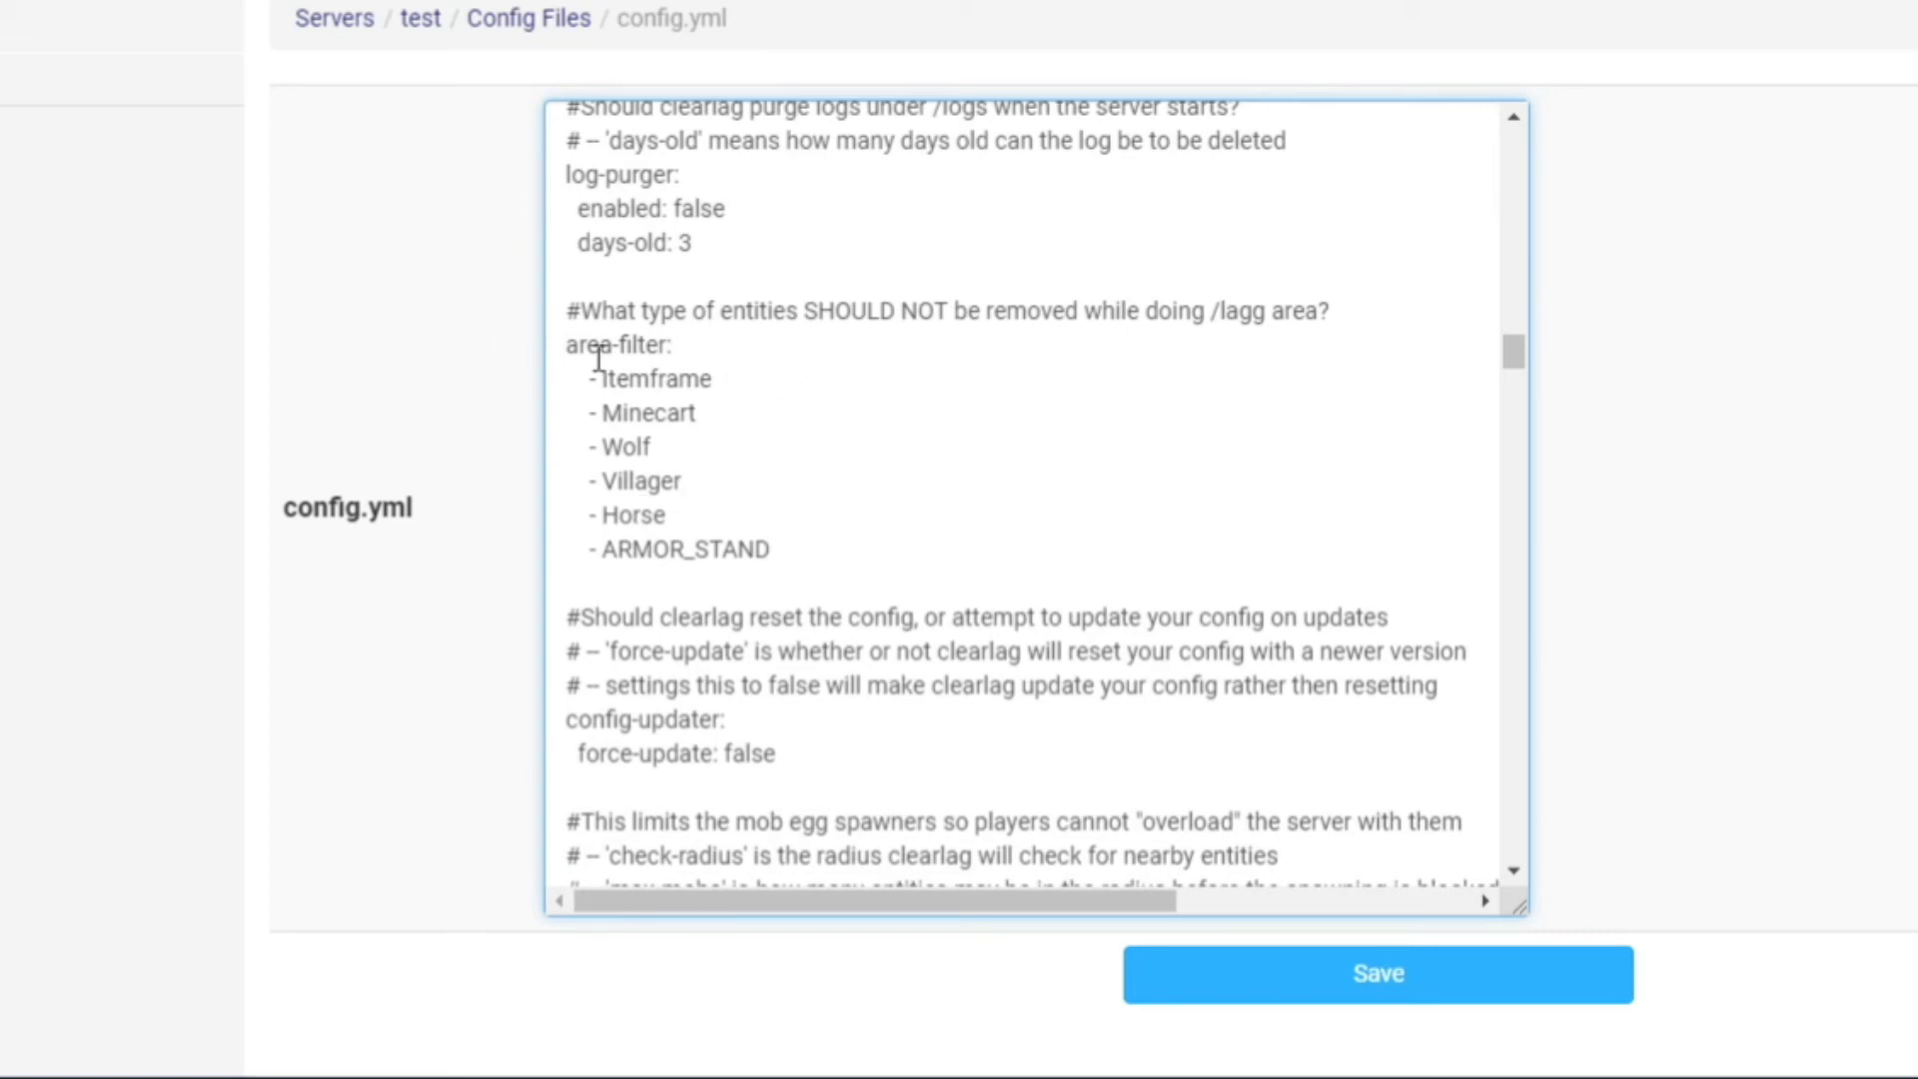
{"action": "scroll", "coordinate": [833, 599], "scroll_direction": "down", "scroll_amount": 18}
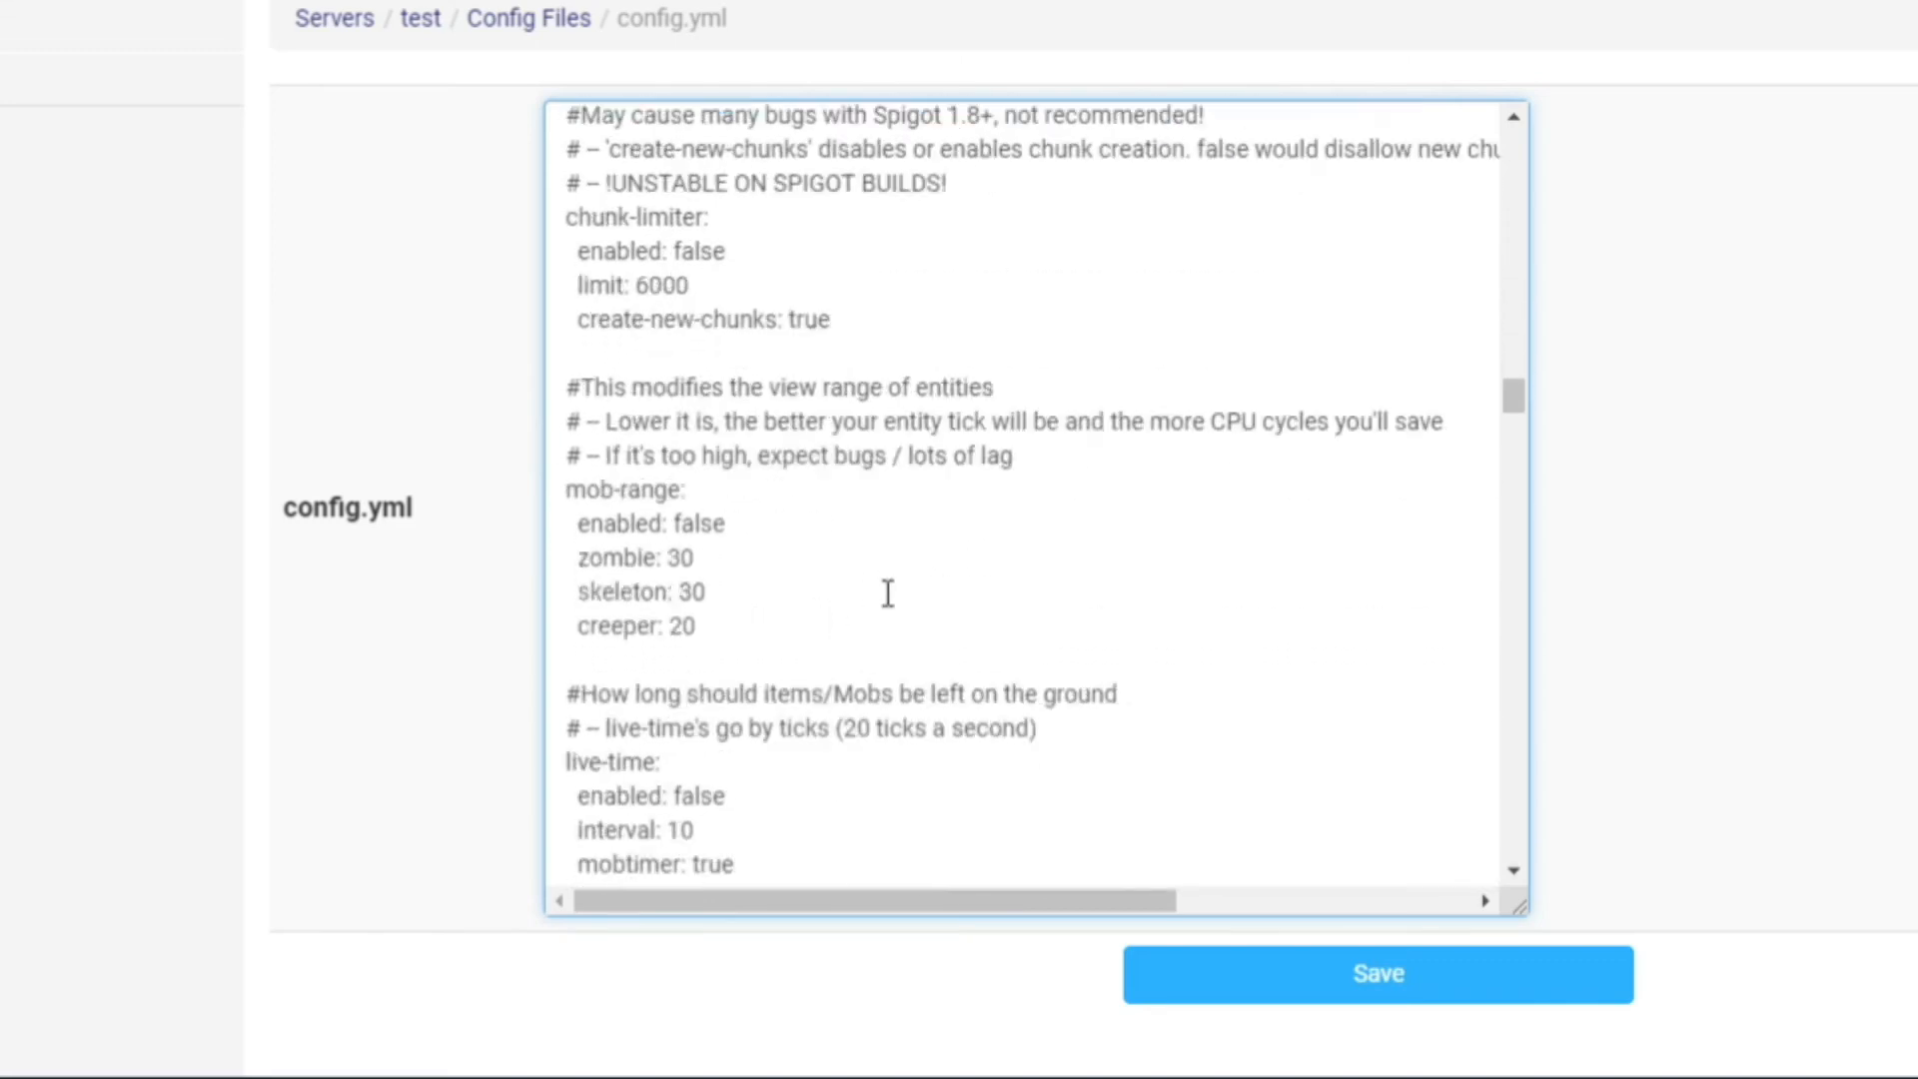
{"action": "scroll", "coordinate": [1039, 535], "scroll_direction": "up", "scroll_amount": 5}
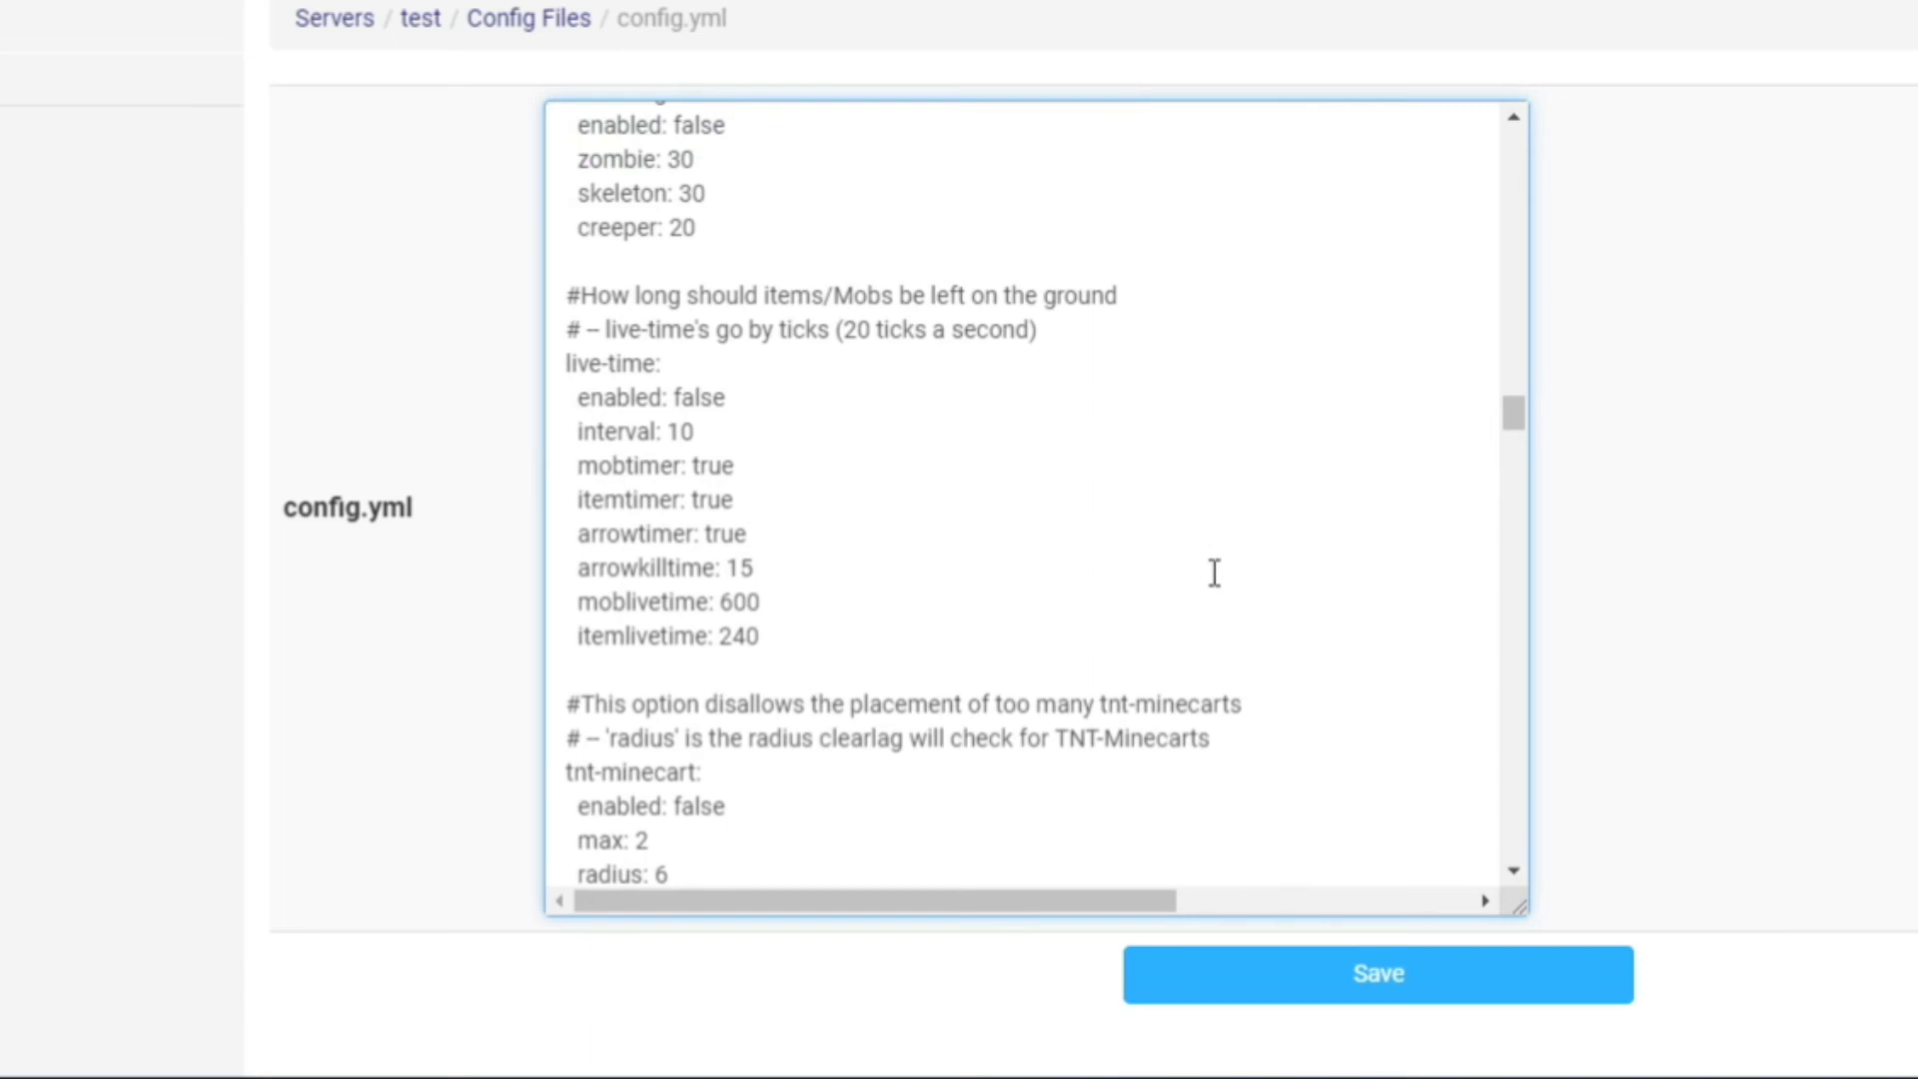
{"action": "scroll", "coordinate": [950, 522], "scroll_direction": "down", "scroll_amount": 6}
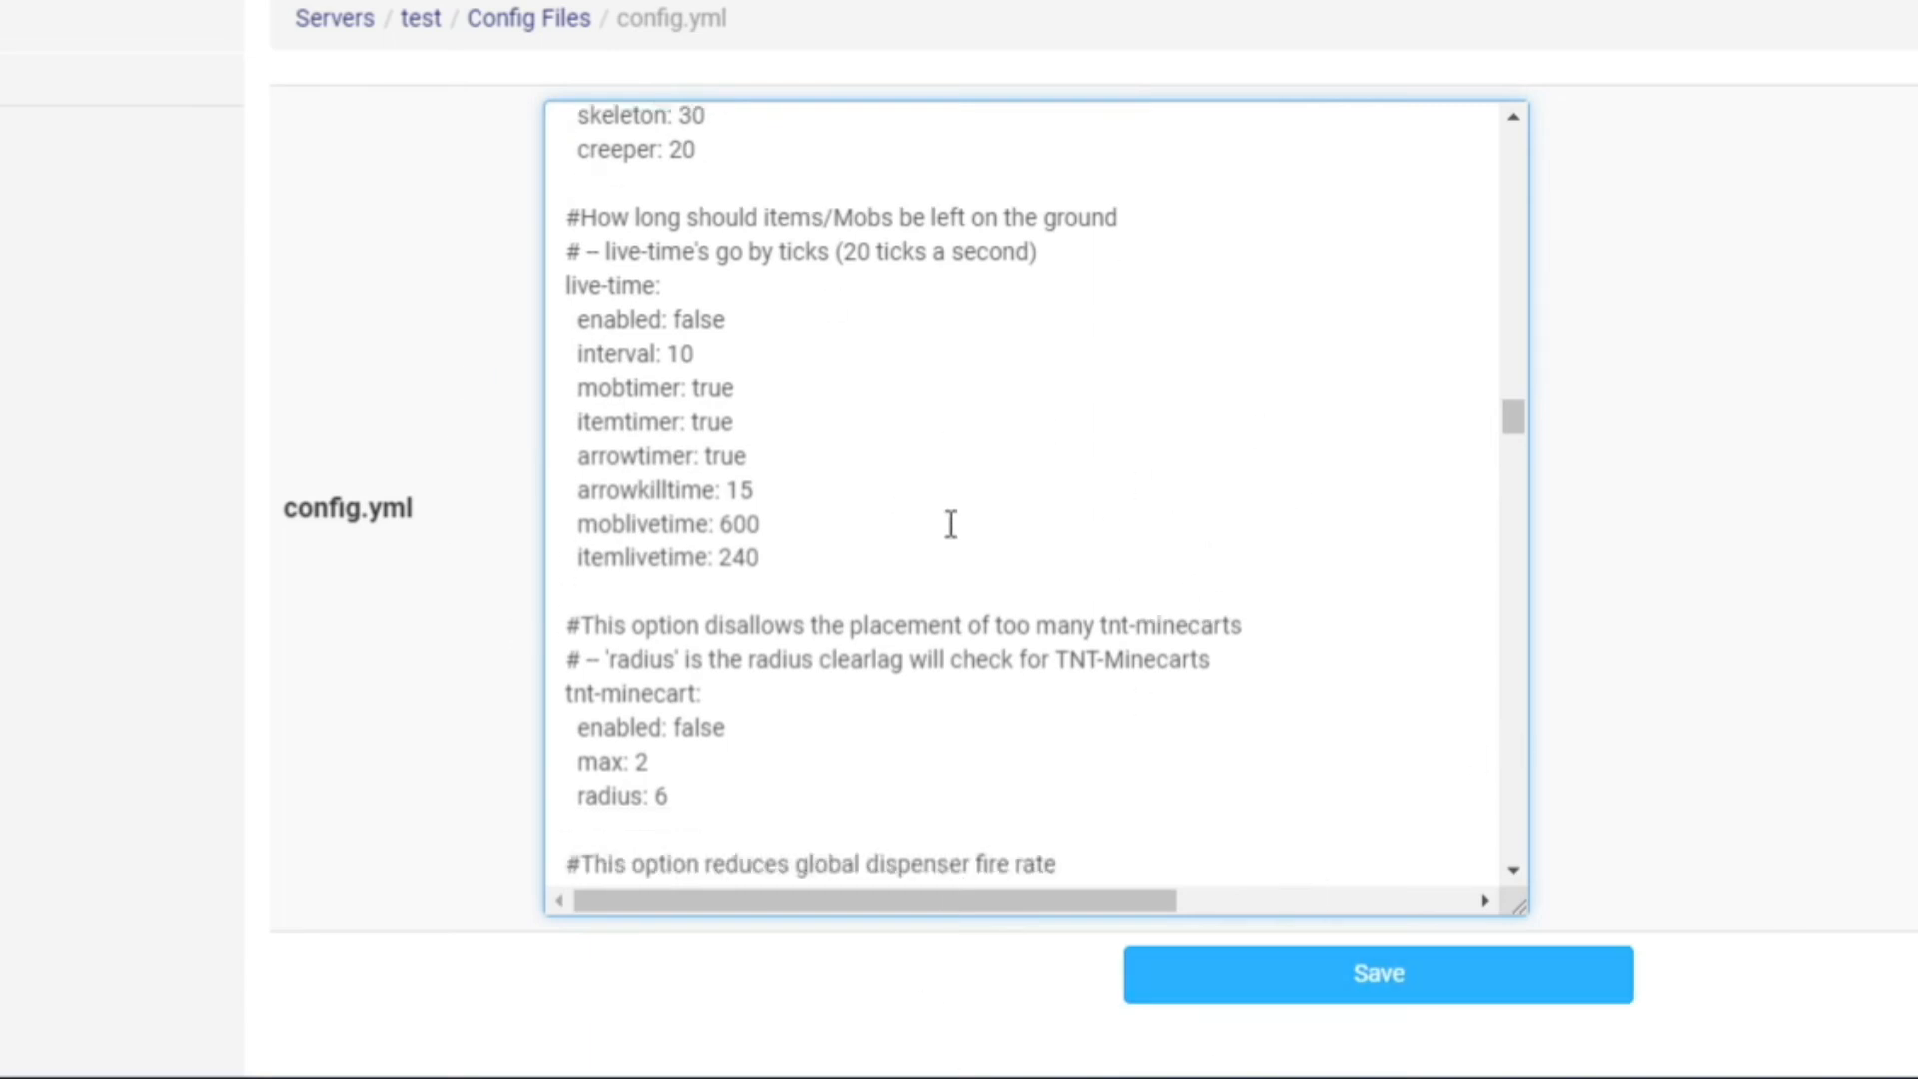
{"action": "scroll", "coordinate": [935, 526], "scroll_direction": "down", "scroll_amount": 1}
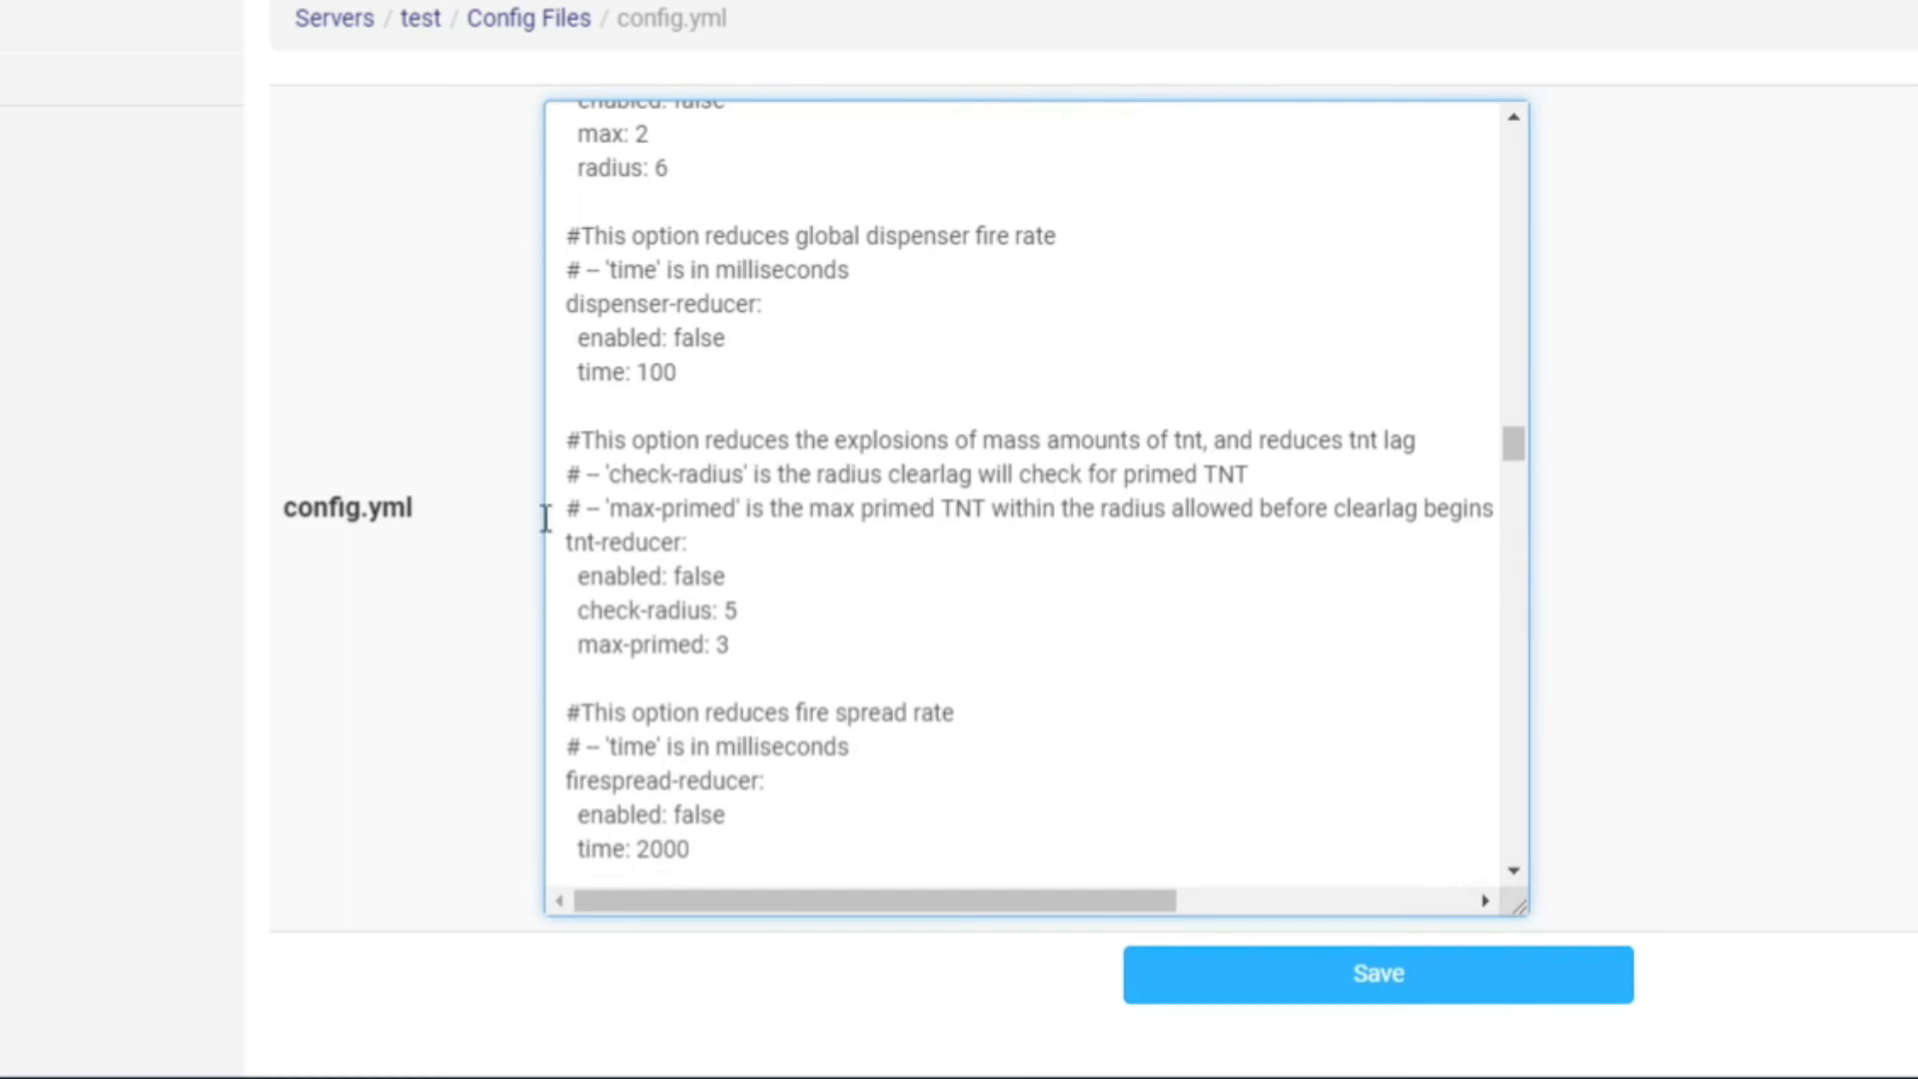
{"action": "scroll", "coordinate": [845, 688], "scroll_direction": "down", "scroll_amount": 2}
{"action": "scroll", "coordinate": [951, 433], "scroll_direction": "up", "scroll_amount": 2}
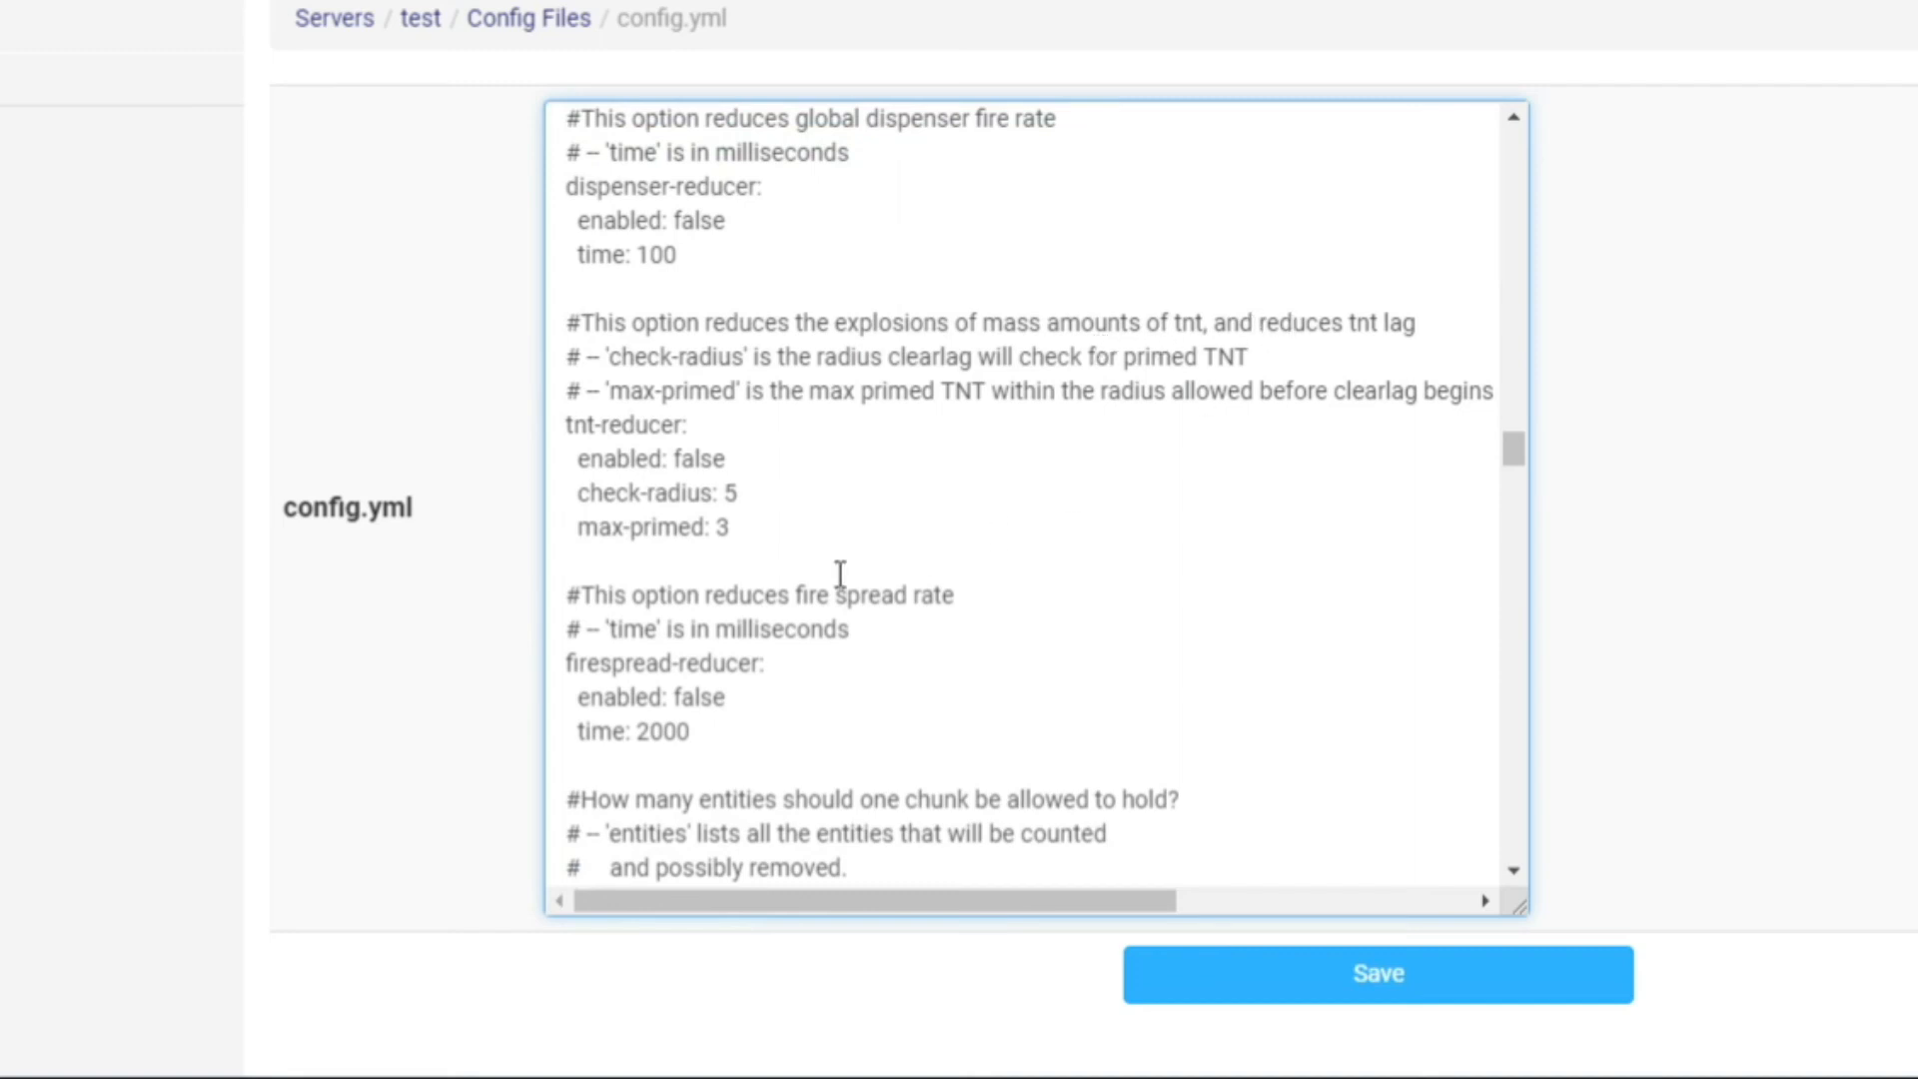
{"action": "scroll", "coordinate": [702, 526], "scroll_direction": "down", "scroll_amount": 1}
{"action": "scroll", "coordinate": [914, 507], "scroll_direction": "down", "scroll_amount": 5}
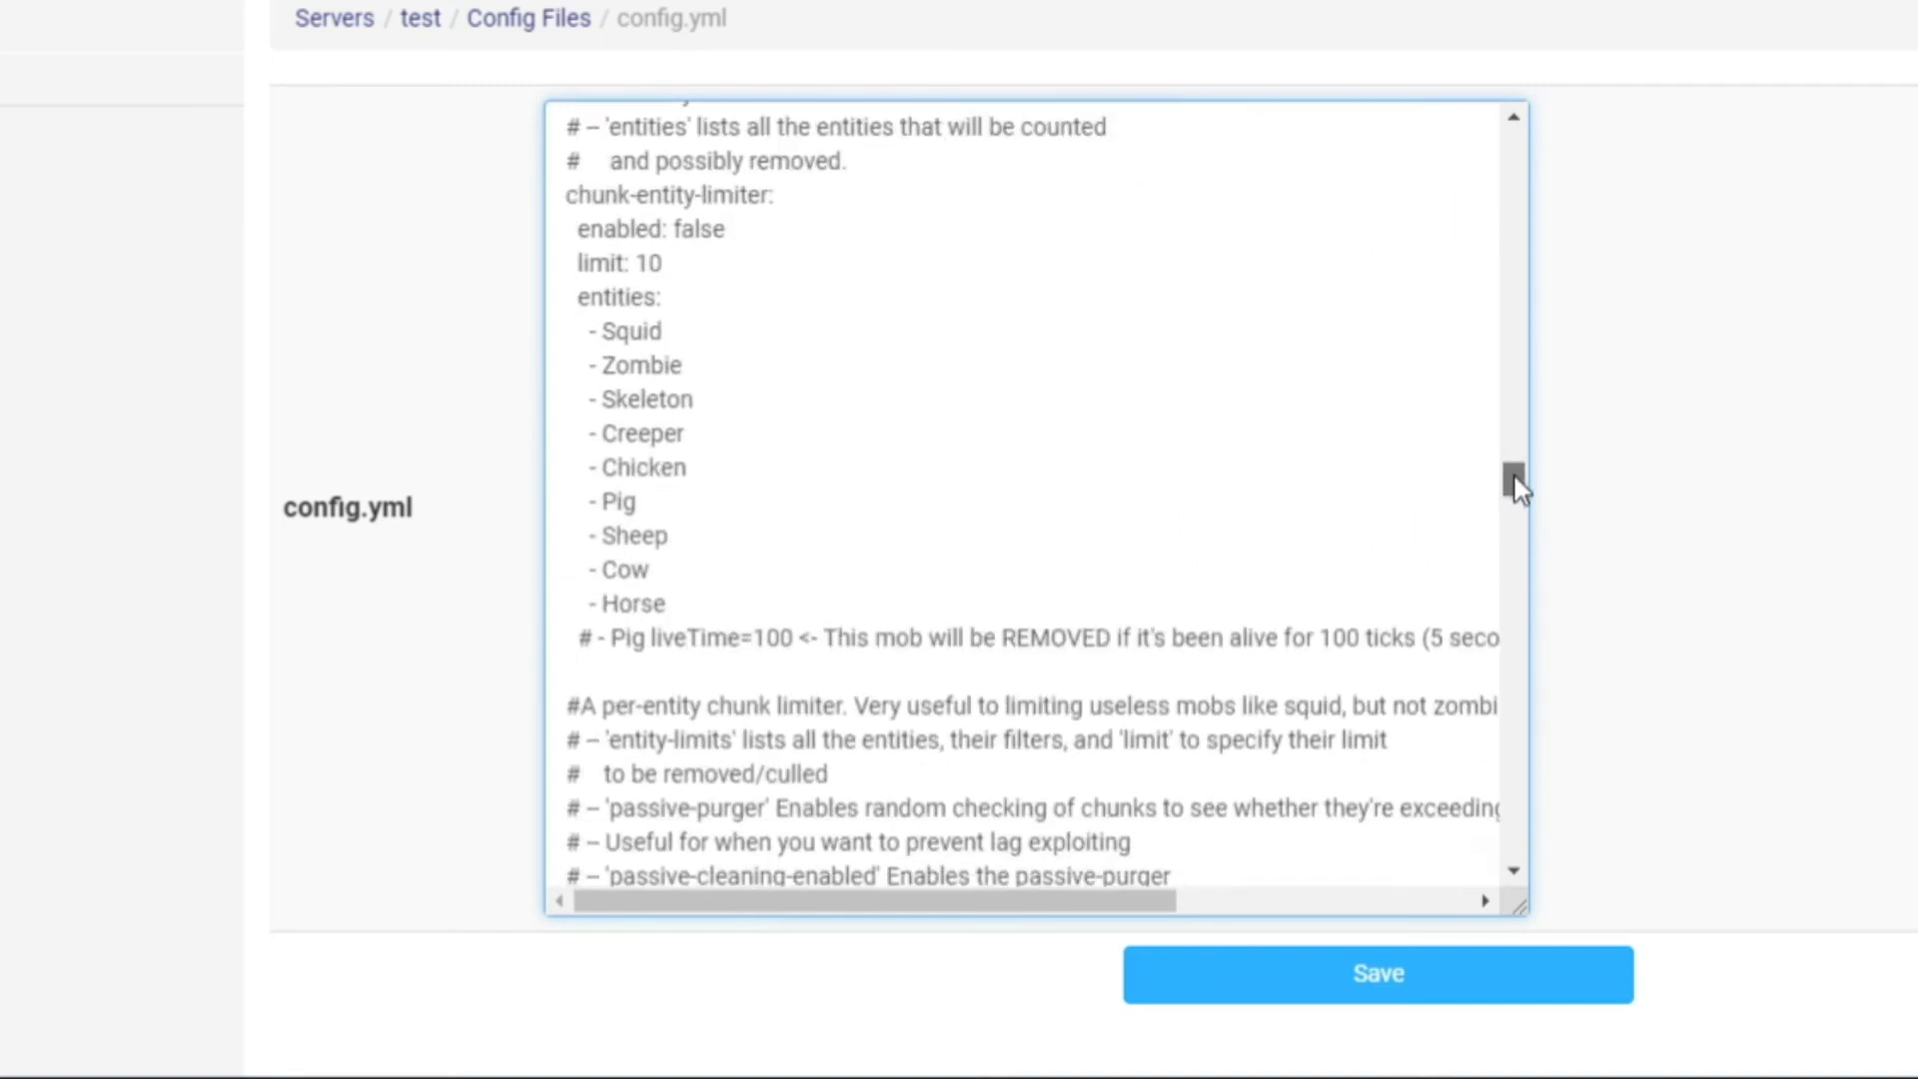
{"action": "left_click_drag", "start_coordinate": [1515, 486], "coordinate": [1489, 98]}
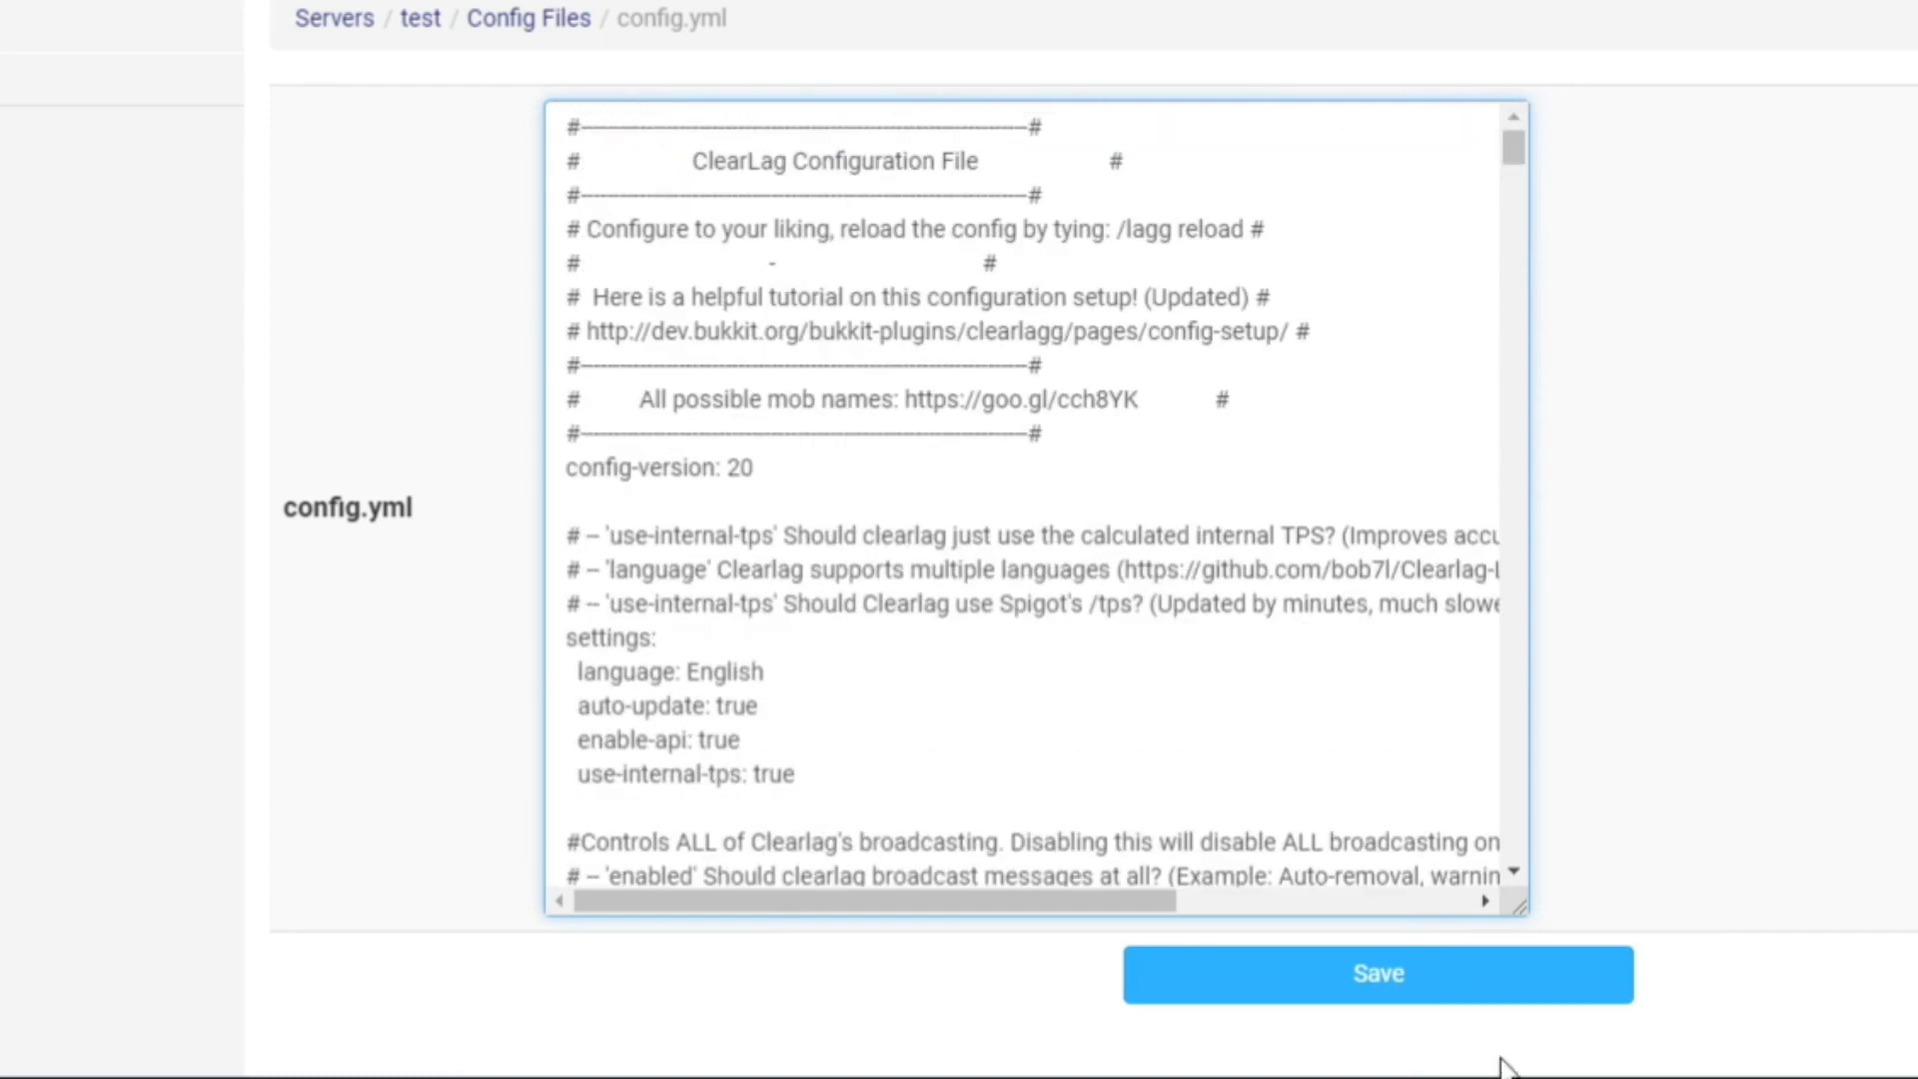
- Save the ClearLag configuration file and restart the test server
{"action": "left_click", "coordinate": [1339, 984]}
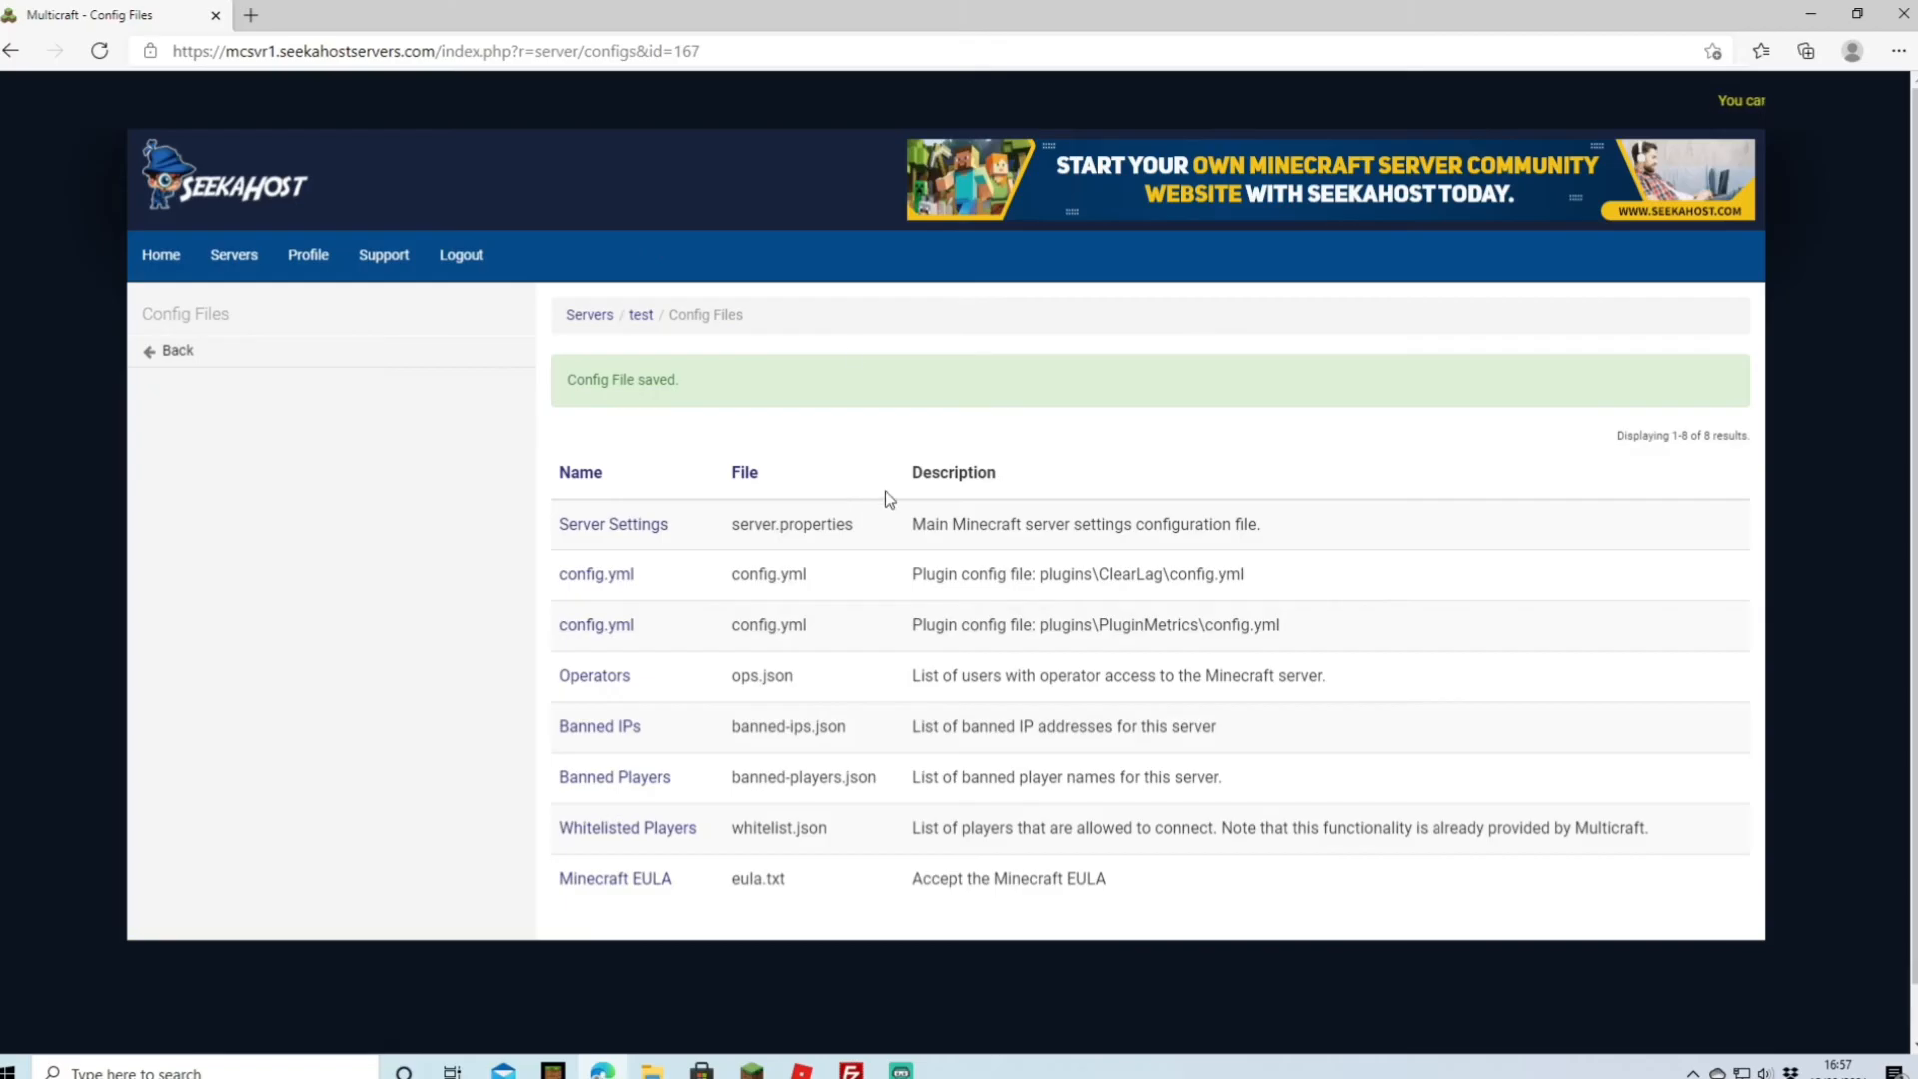
{"action": "left_click", "coordinate": [419, 18]}
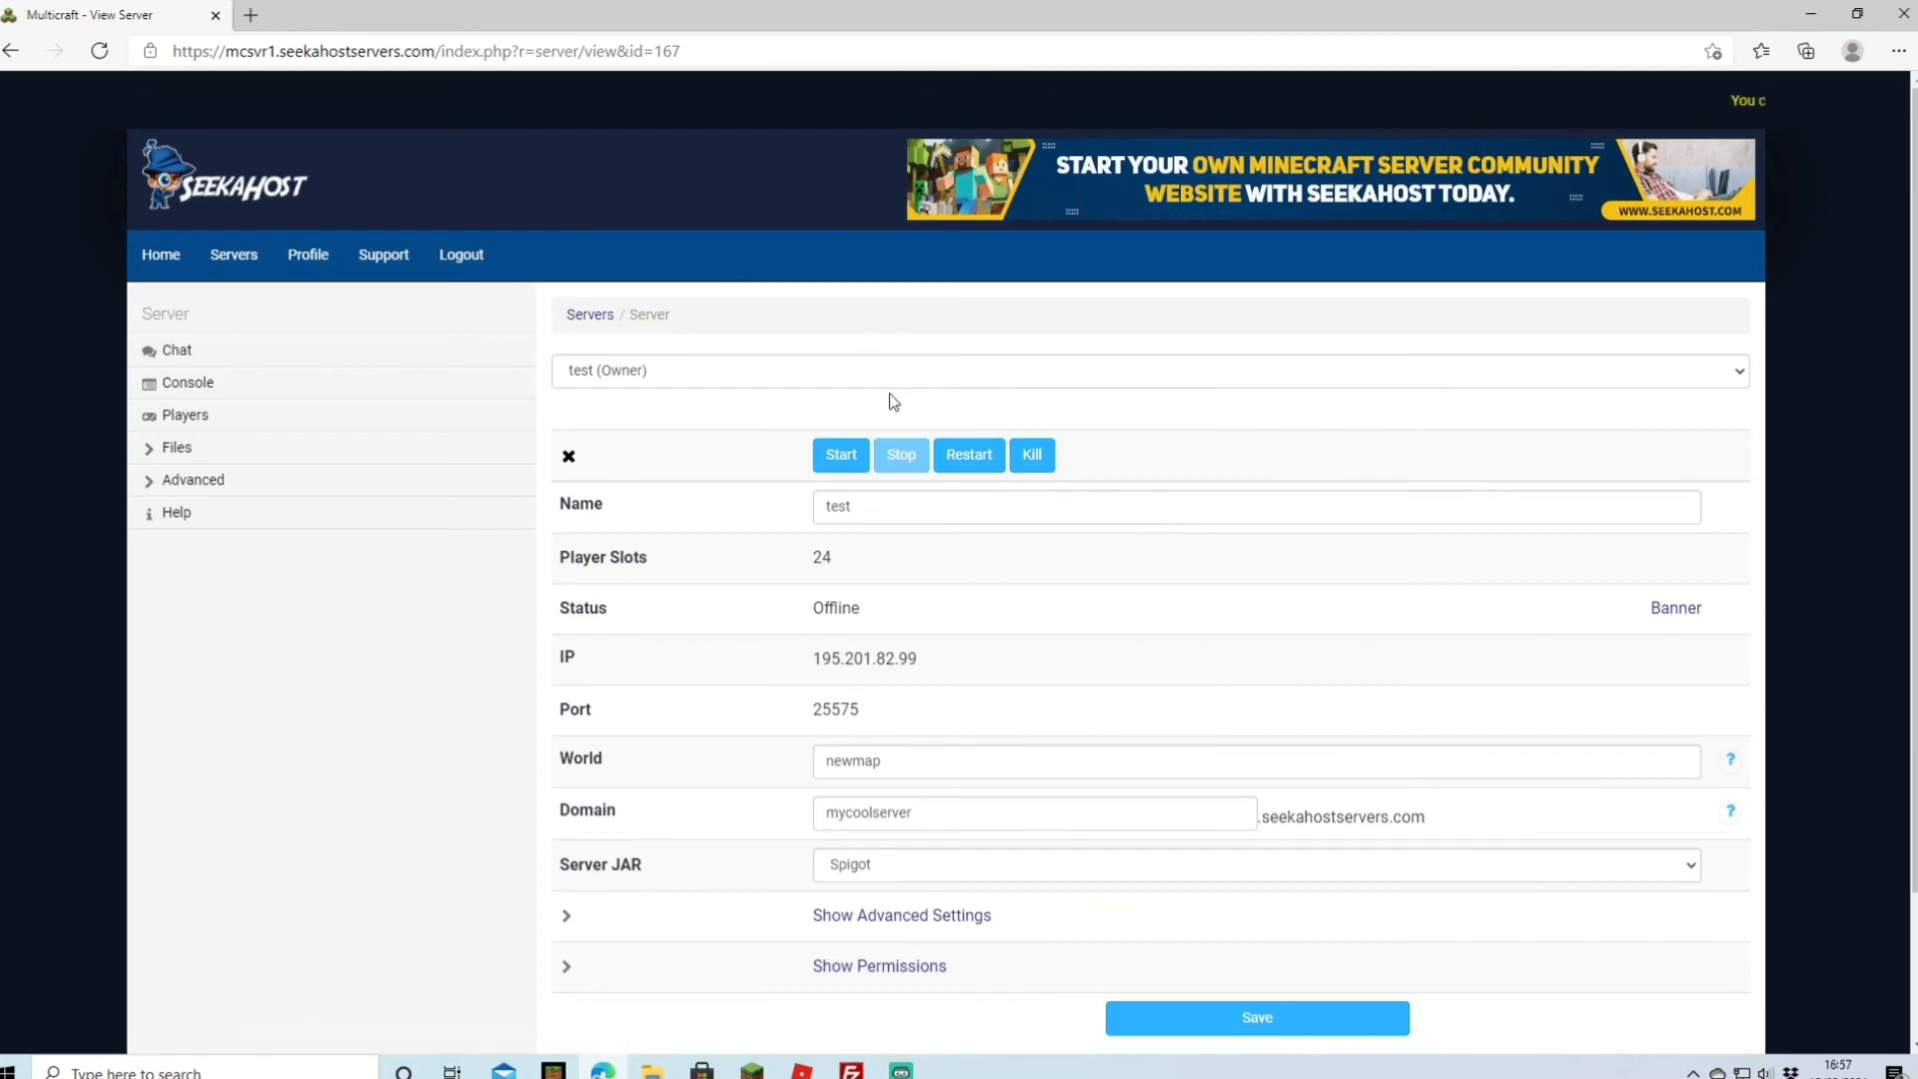
{"action": "left_click", "coordinate": [965, 457]}
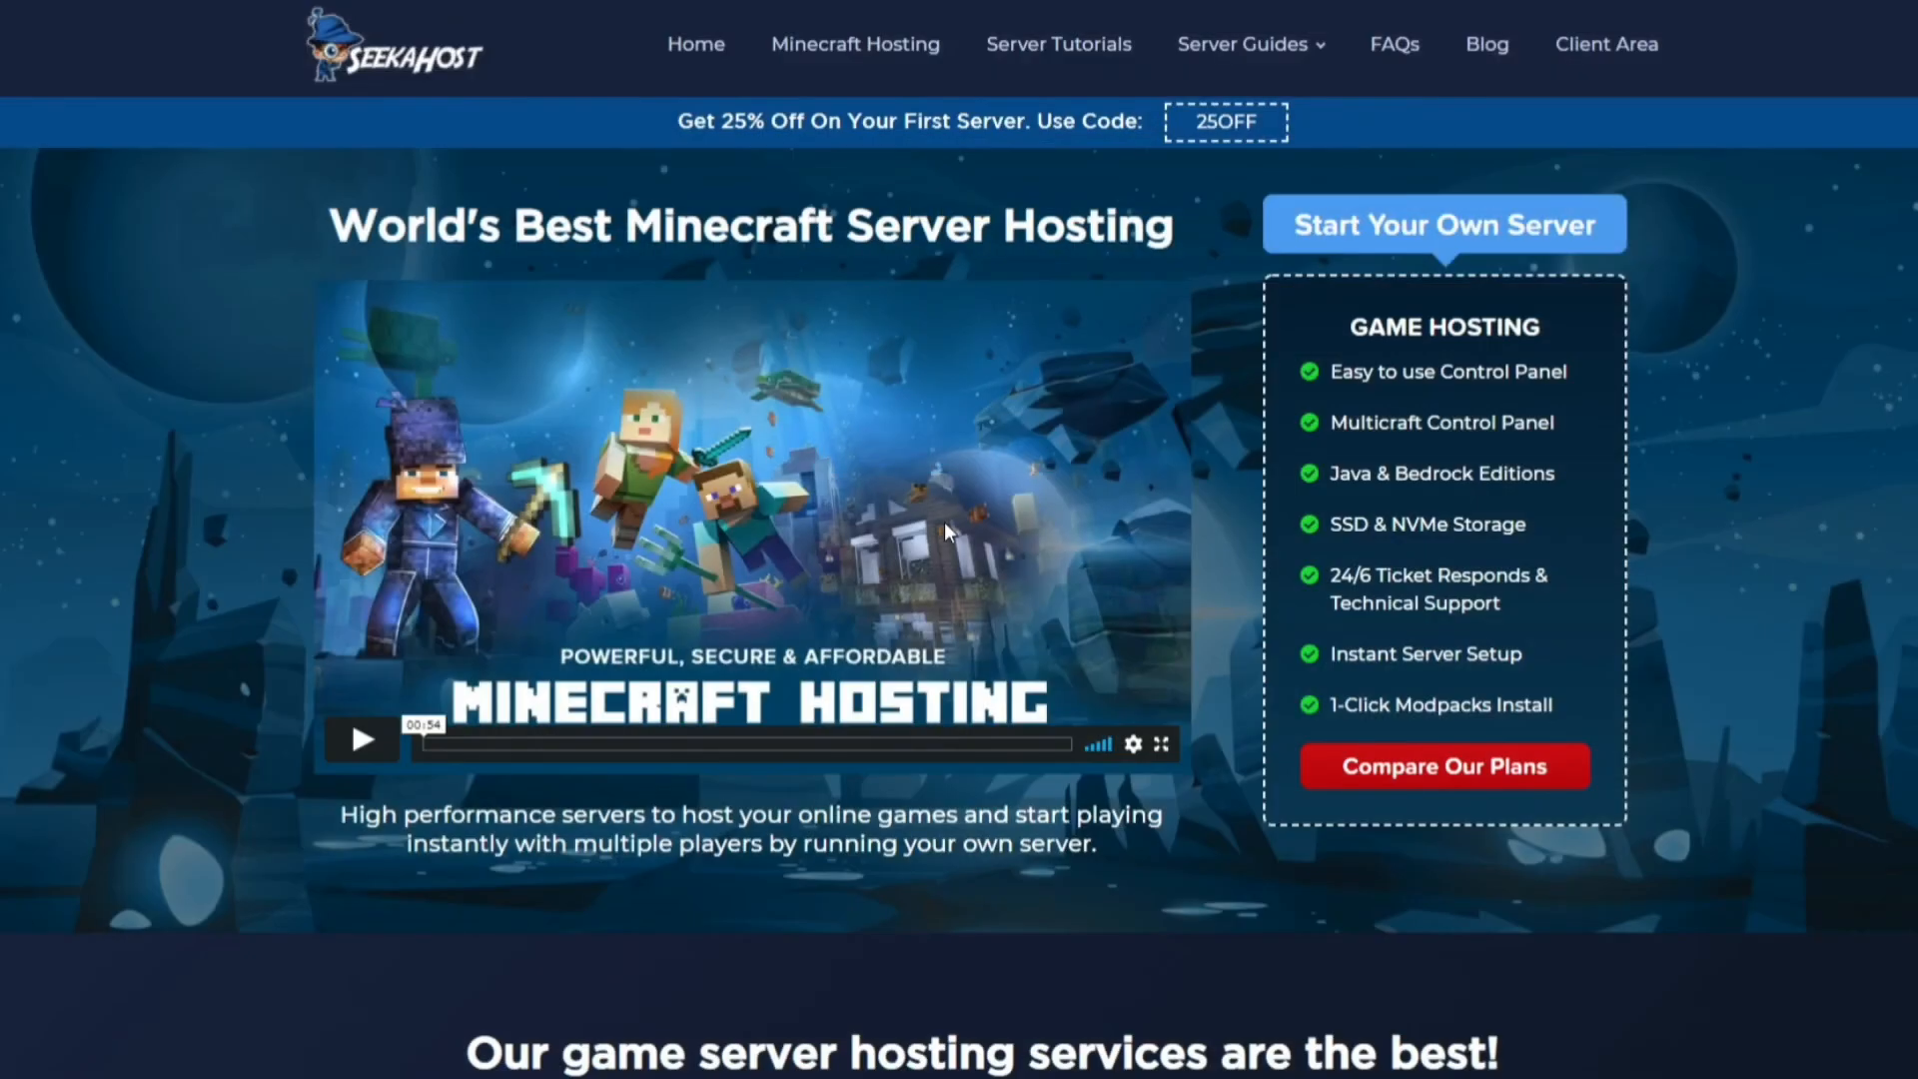